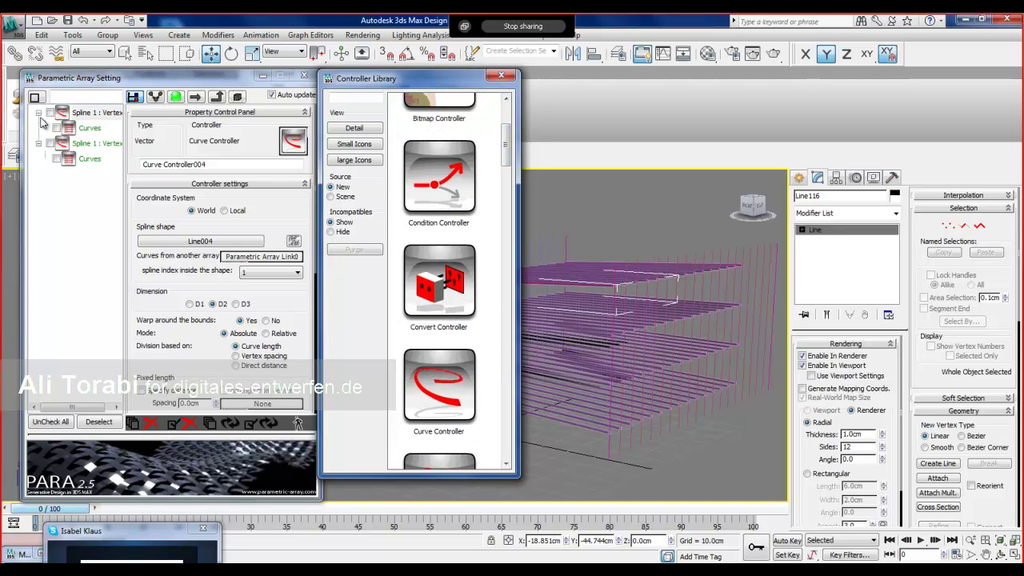
- Tick both Spline 1 vertex entries and assign them the Variable Override controller from the library
{"action": "left_click", "coordinate": [49, 113]}
{"action": "left_click", "coordinate": [50, 144]}
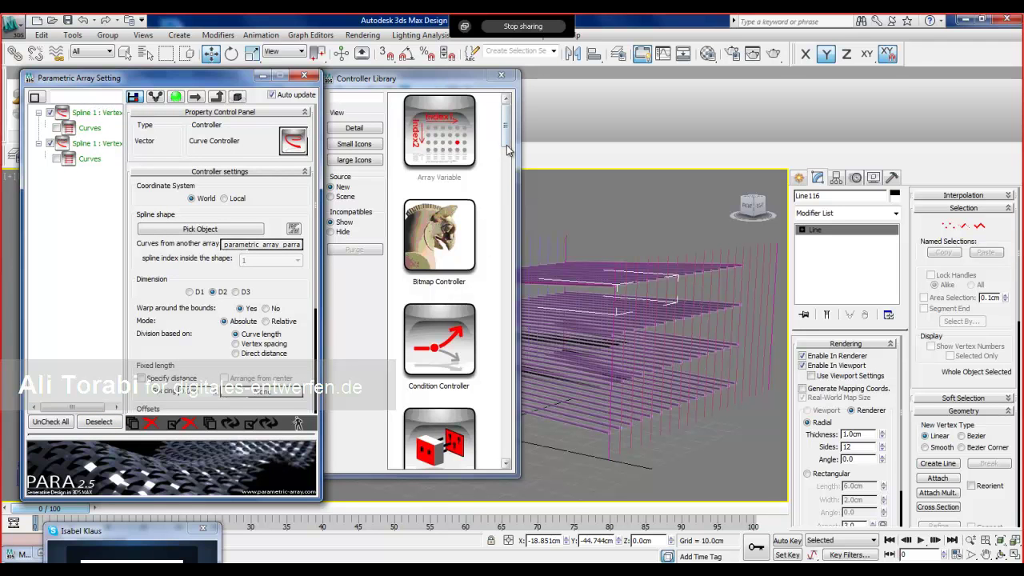
{"action": "left_click_drag", "start_coordinate": [506, 146], "coordinate": [512, 200]}
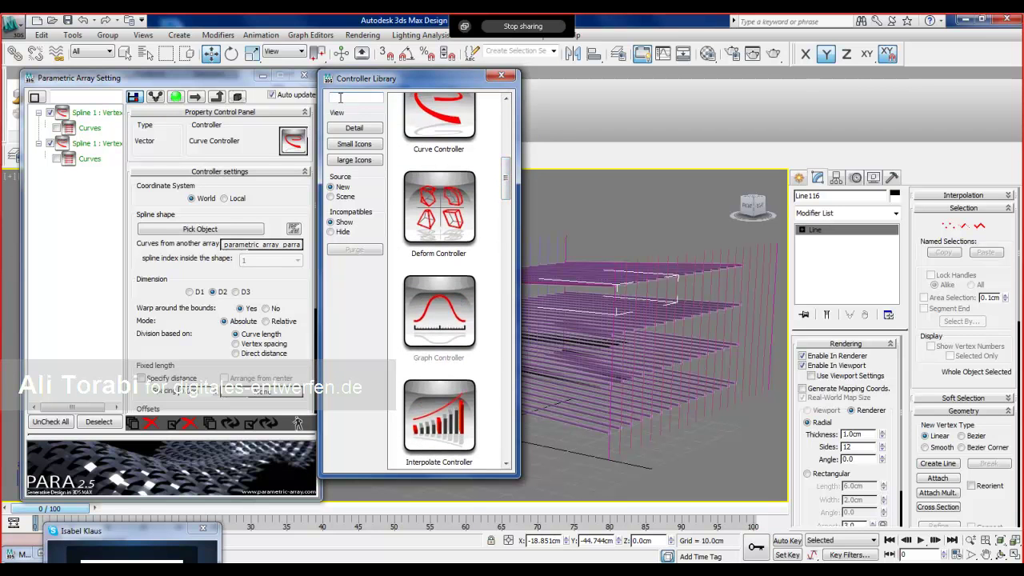
{"action": "left_click_drag", "start_coordinate": [505, 186], "coordinate": [499, 451]}
{"action": "left_click", "coordinate": [445, 326]}
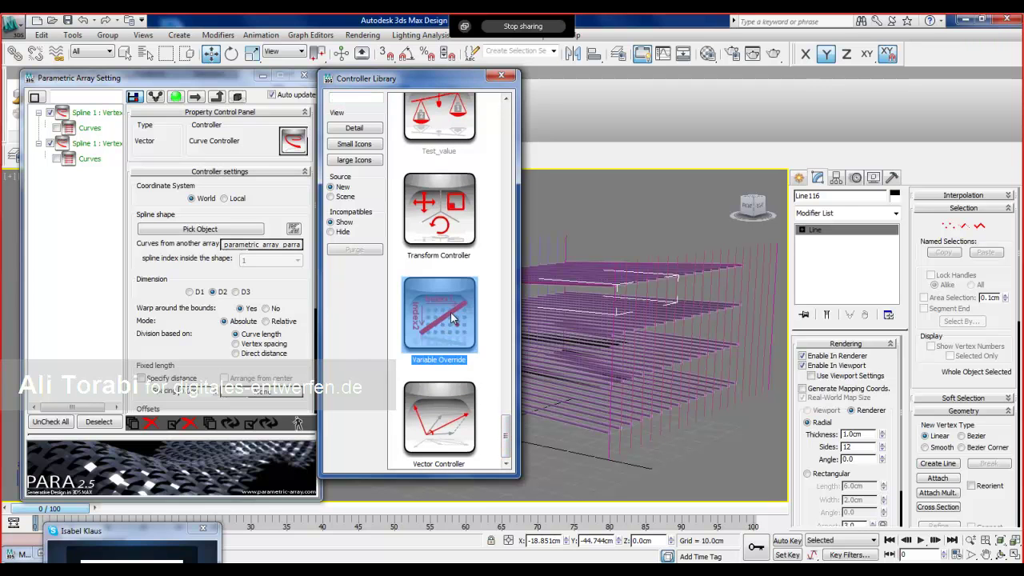
{"action": "left_click", "coordinate": [293, 142]}
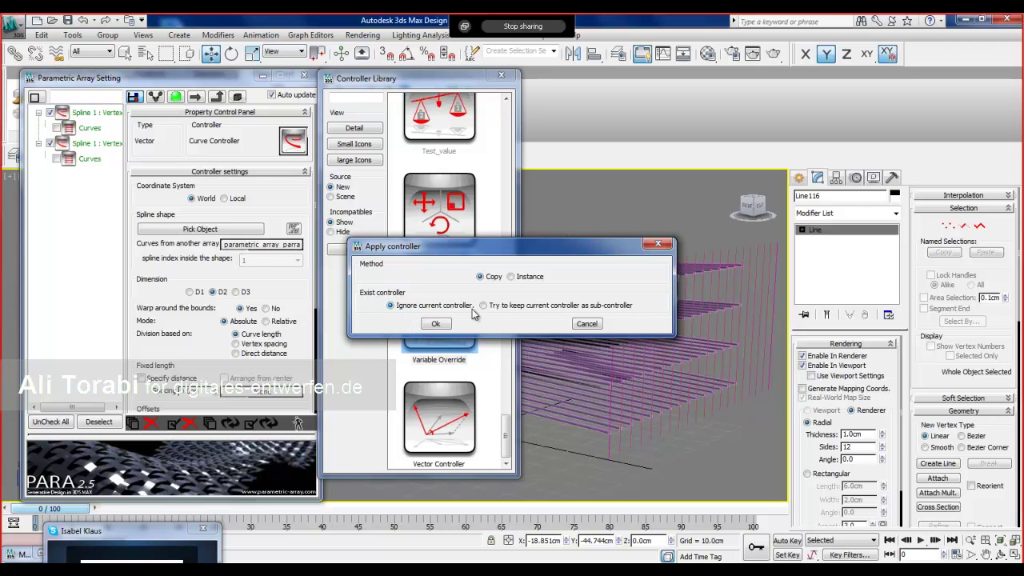
- Apply the override as a copy, expand both Controller nodes to reveal Curves, and close the library
{"action": "left_click", "coordinate": [436, 324]}
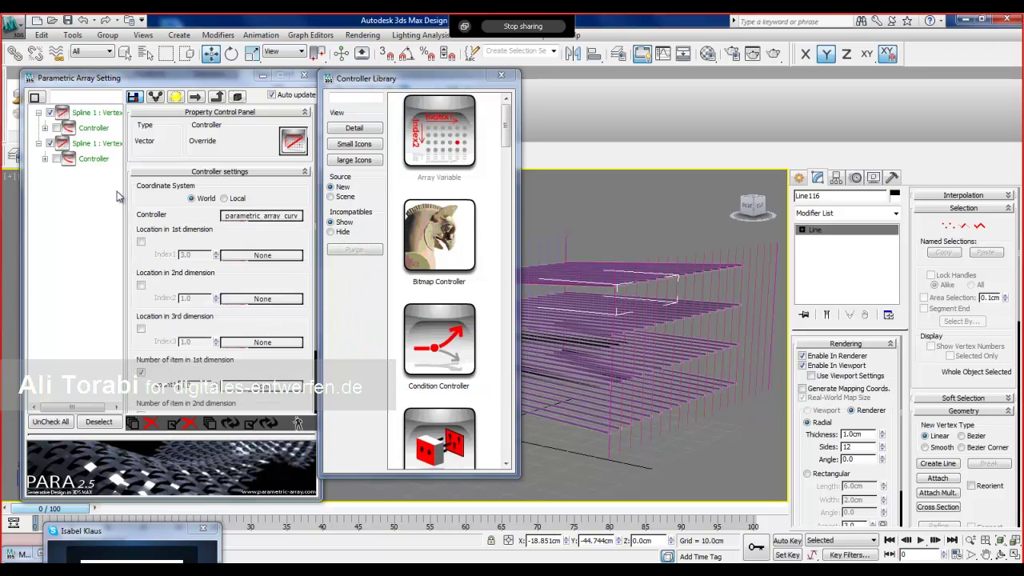
{"action": "left_click", "coordinate": [44, 129]}
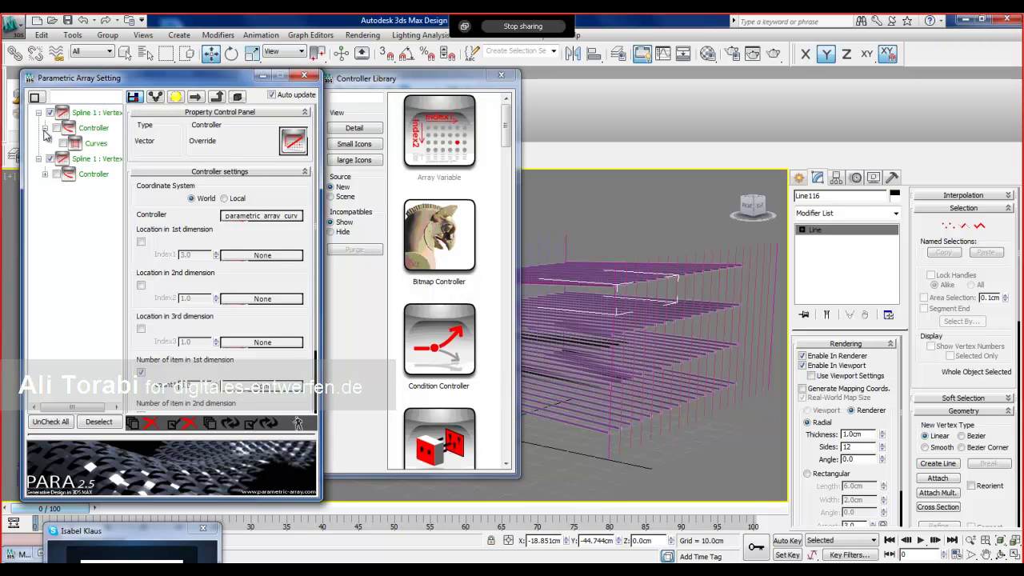
{"action": "left_click", "coordinate": [45, 175]}
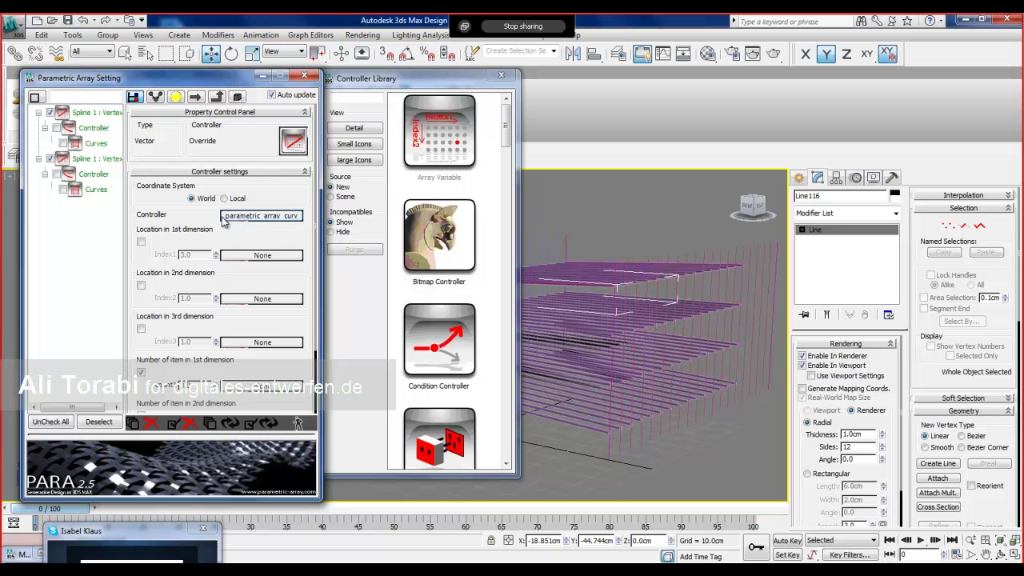
{"action": "scroll", "coordinate": [201, 223], "scroll_direction": "down", "scroll_amount": 2}
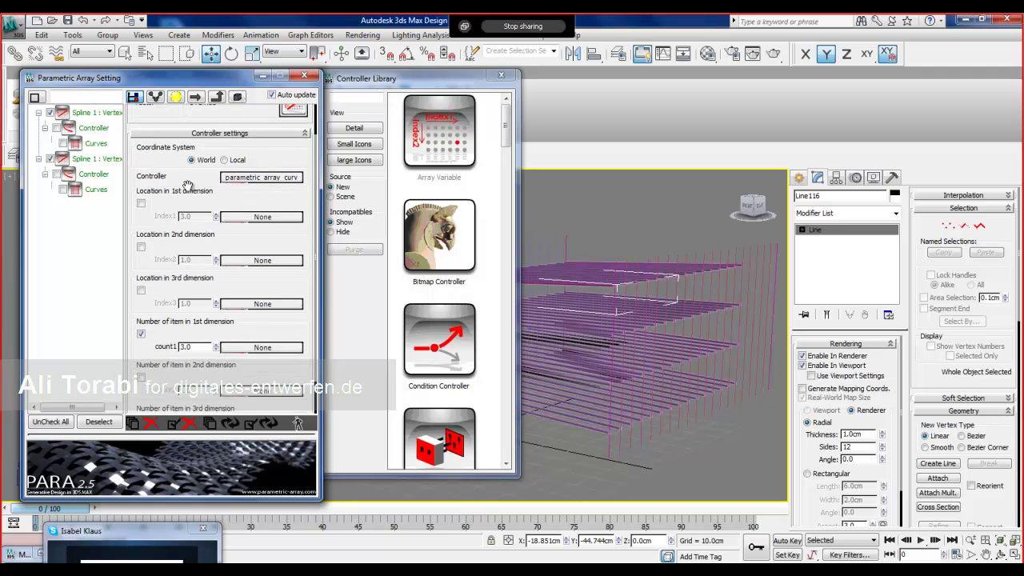
{"action": "left_click", "coordinate": [502, 76]}
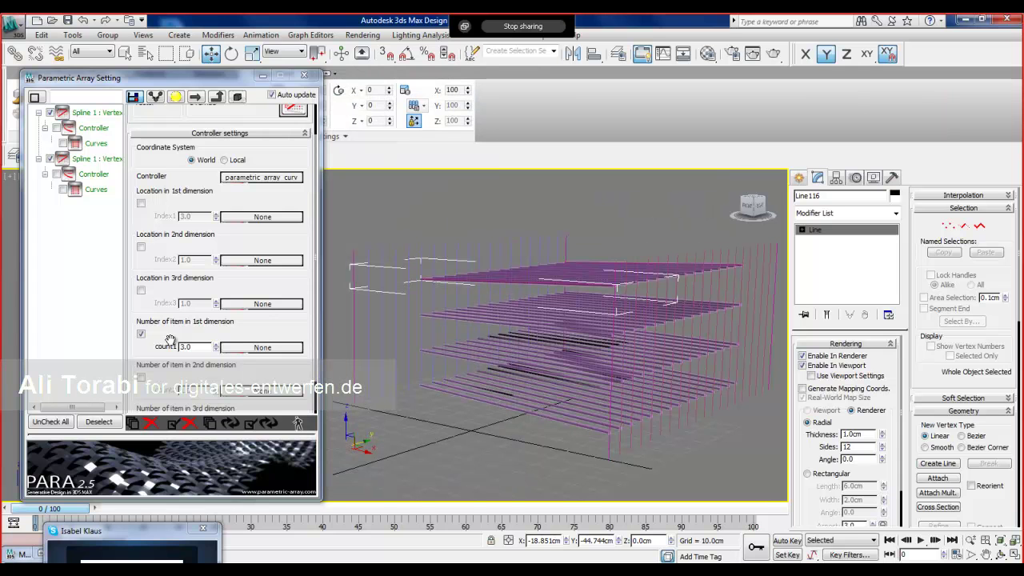
{"action": "scroll", "coordinate": [170, 292], "scroll_direction": "down", "scroll_amount": 2}
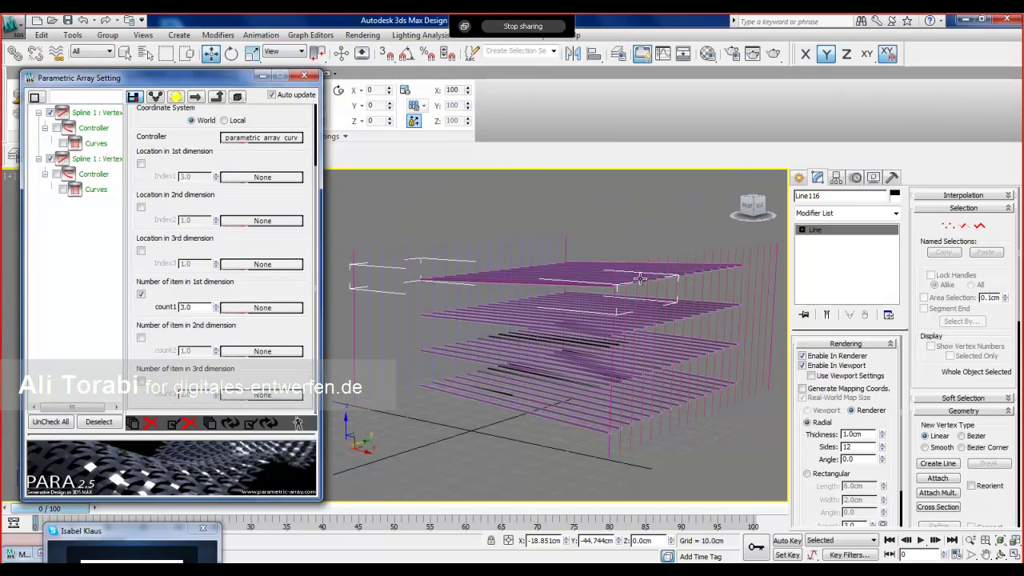
- Count items in the 2nd dimension only, with count2 set to 50
{"action": "left_click", "coordinate": [141, 337]}
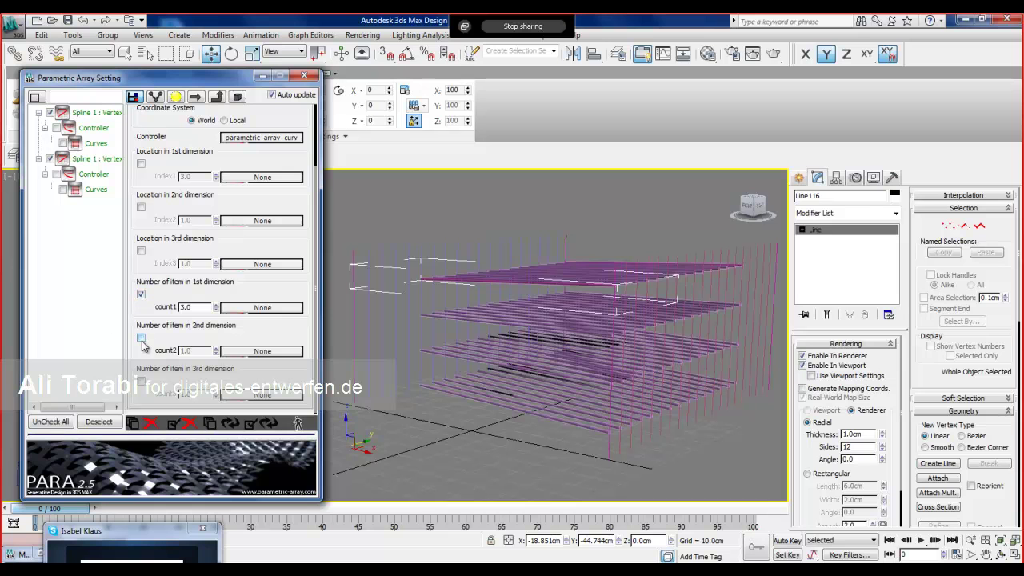
{"action": "left_click", "coordinate": [141, 294]}
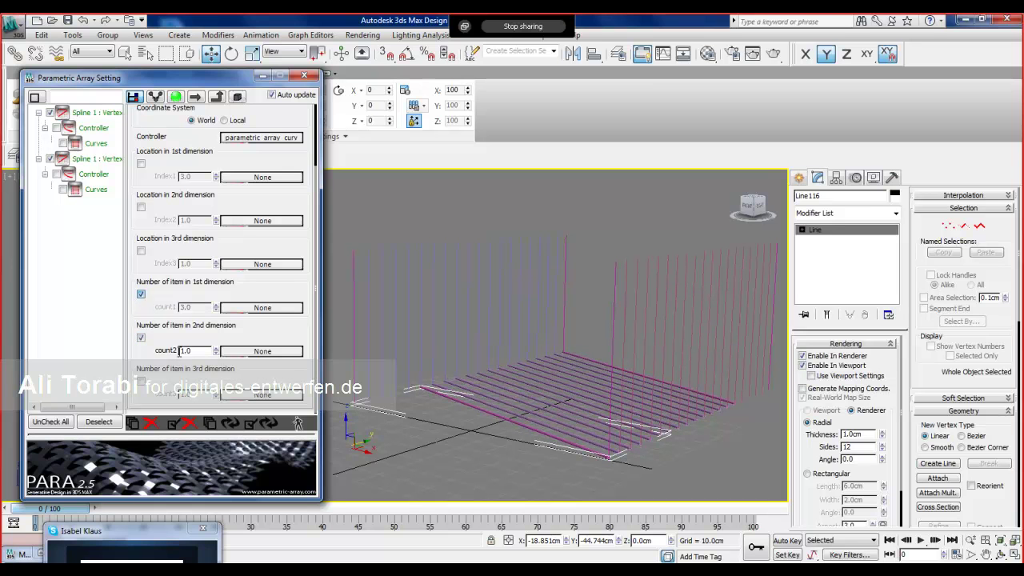
{"action": "left_click", "coordinate": [195, 350]}
{"action": "type", "text": "50"}
{"action": "key", "text": "Return"}
- Set the curve controller's Local Offset to 10.0
{"action": "scroll", "coordinate": [560, 309], "scroll_direction": "up", "scroll_amount": 3}
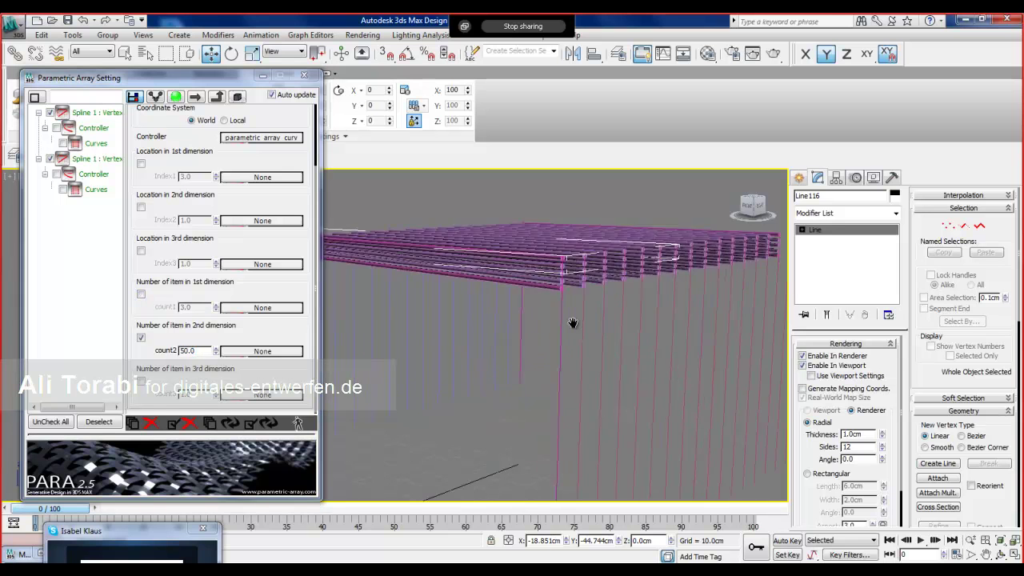
{"action": "middle_click_drag", "start_coordinate": [502, 209], "coordinate": [503, 312], "text": "alt"}
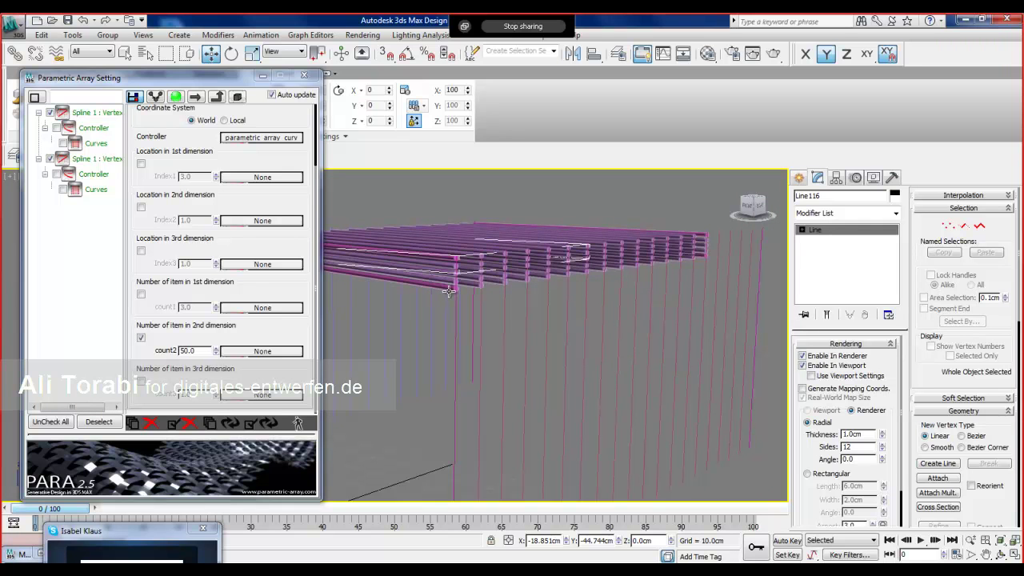
{"action": "scroll", "coordinate": [458, 330], "scroll_direction": "up", "scroll_amount": 5}
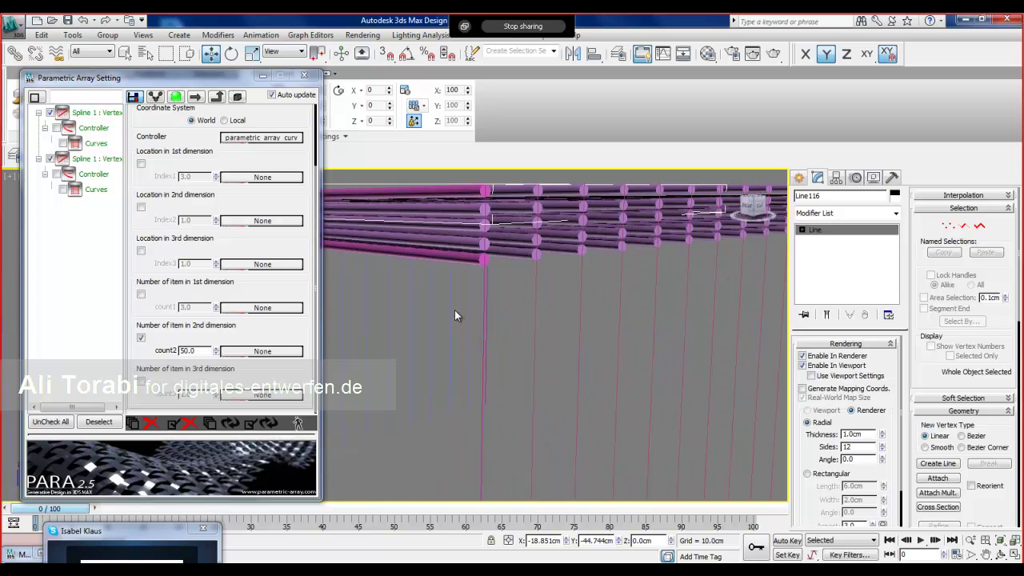
{"action": "middle_click_drag", "start_coordinate": [460, 280], "coordinate": [472, 327], "text": "alt"}
{"action": "scroll", "coordinate": [255, 338], "scroll_direction": "up", "scroll_amount": 1}
{"action": "scroll", "coordinate": [255, 338], "scroll_direction": "up", "scroll_amount": 1}
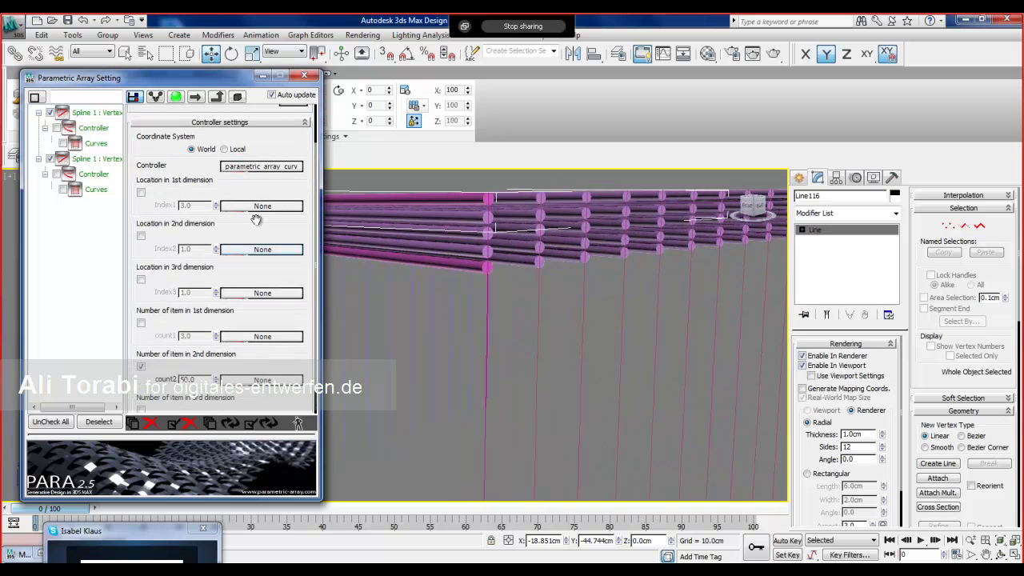
{"action": "left_click", "coordinate": [264, 164]}
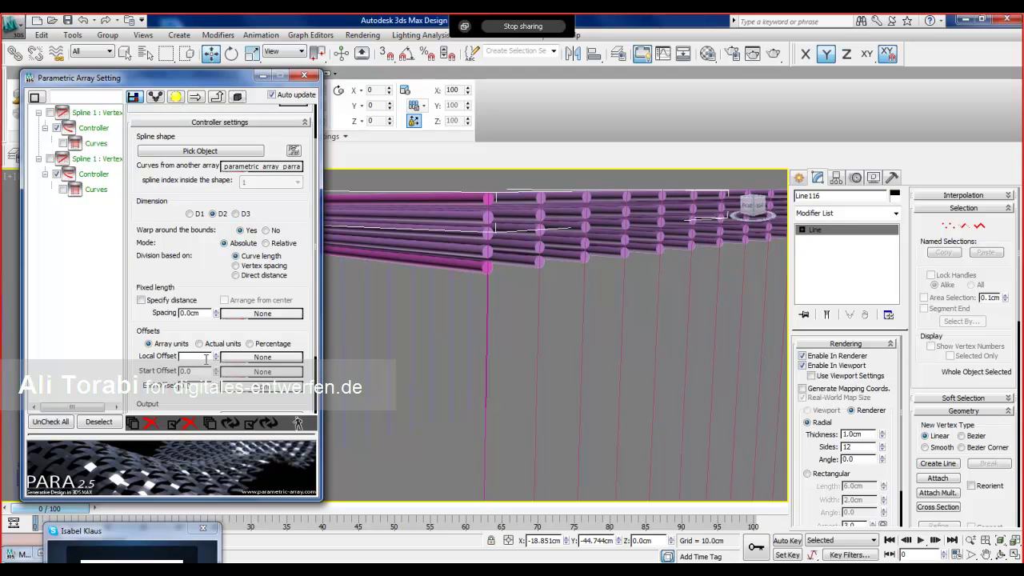
{"action": "left_click_drag", "start_coordinate": [216, 360], "coordinate": [281, 338]}
{"action": "scroll", "coordinate": [419, 375], "scroll_direction": "down", "scroll_amount": 6}
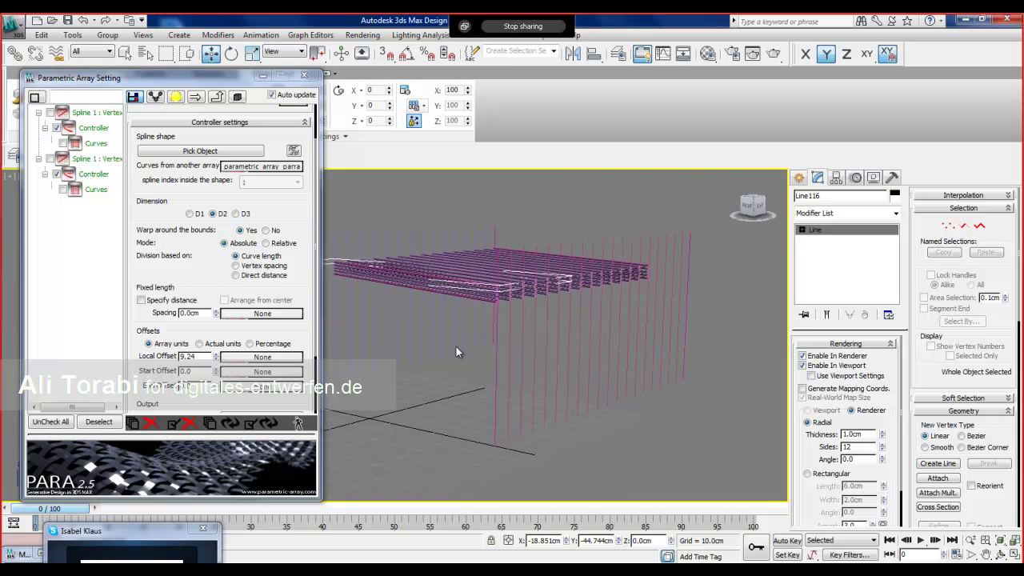
{"action": "middle_click_drag", "start_coordinate": [399, 333], "coordinate": [421, 322]}
- Go back to the override's Curve Controller and make the Curves entries active instead of the controllers
{"action": "left_click", "coordinate": [94, 128]}
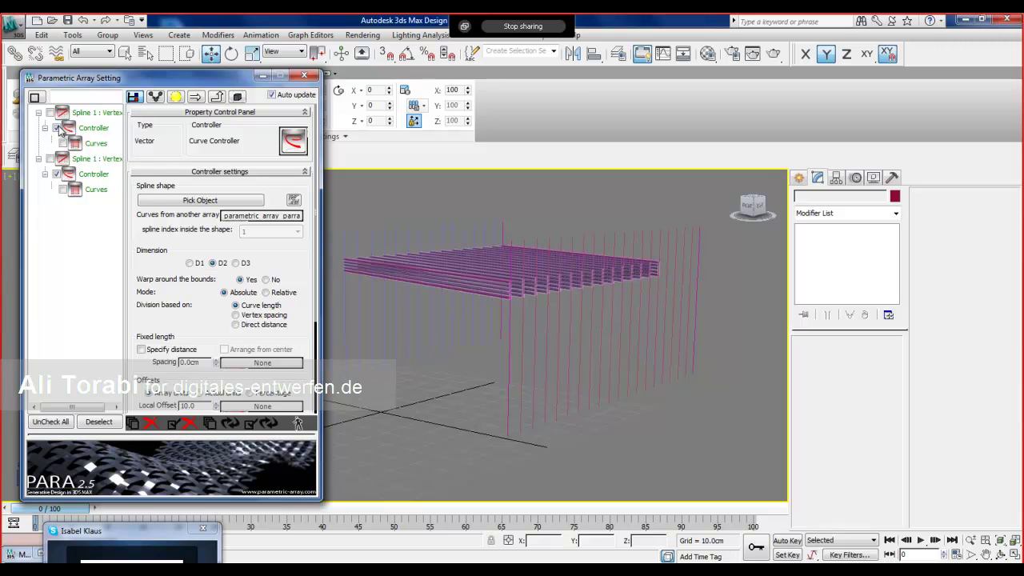
{"action": "left_click", "coordinate": [217, 97]}
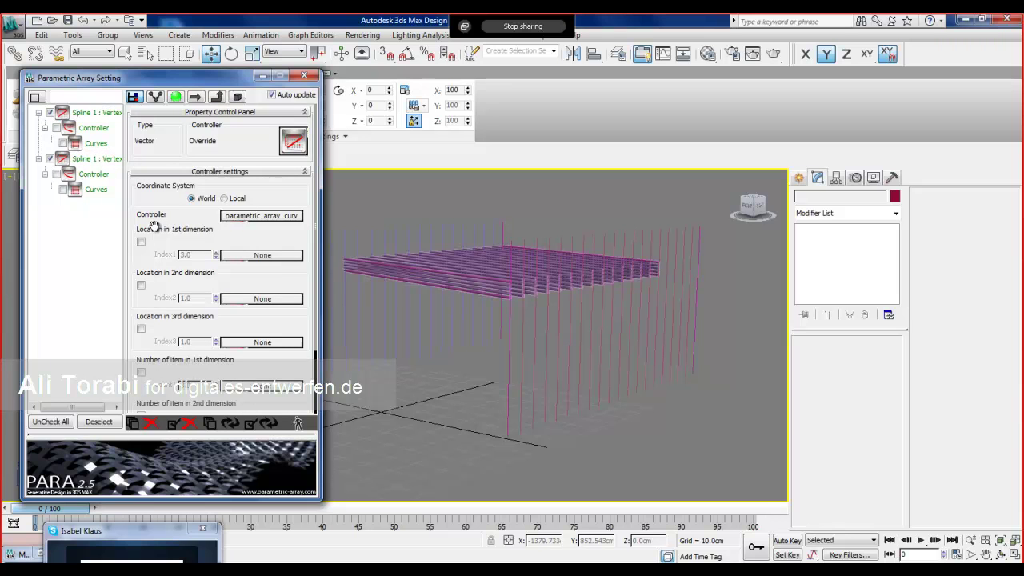
{"action": "left_click_drag", "start_coordinate": [158, 214], "coordinate": [162, 240]}
{"action": "left_click", "coordinate": [246, 219]}
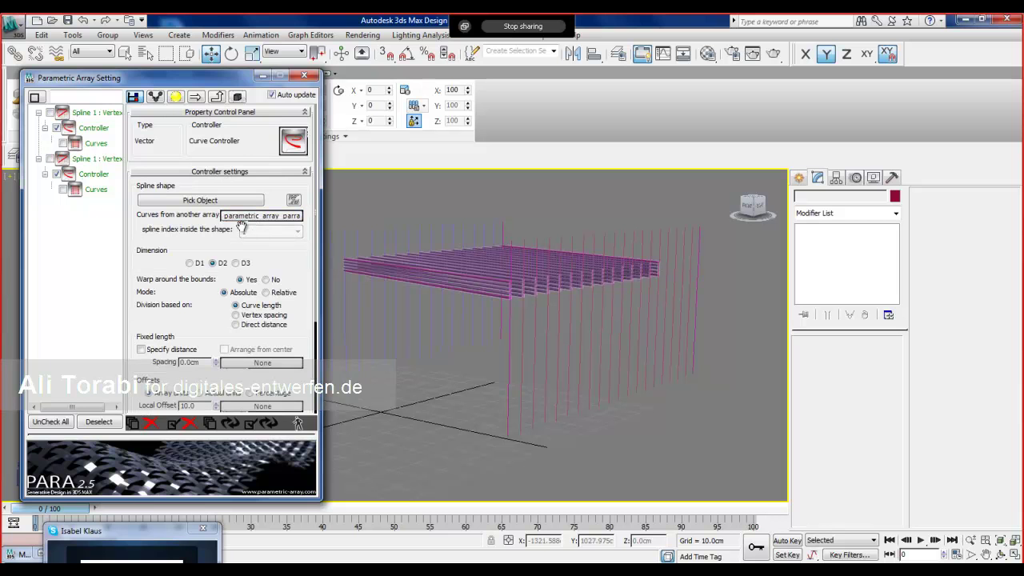
{"action": "left_click", "coordinate": [96, 189]}
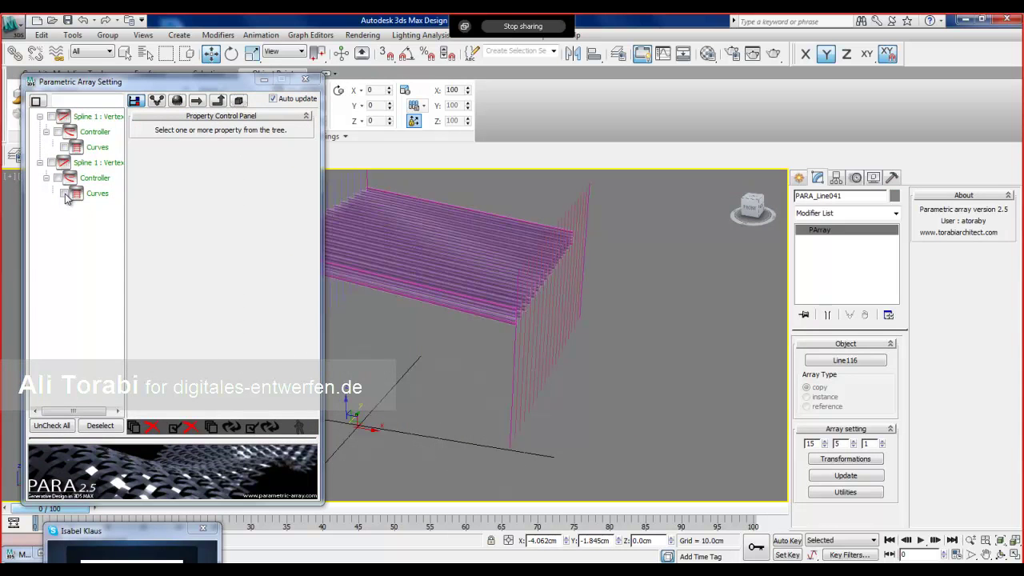
- Tick both Controller entries and drive their Local Offset with a Random Controller, applied as a copy
{"action": "left_click", "coordinate": [58, 177]}
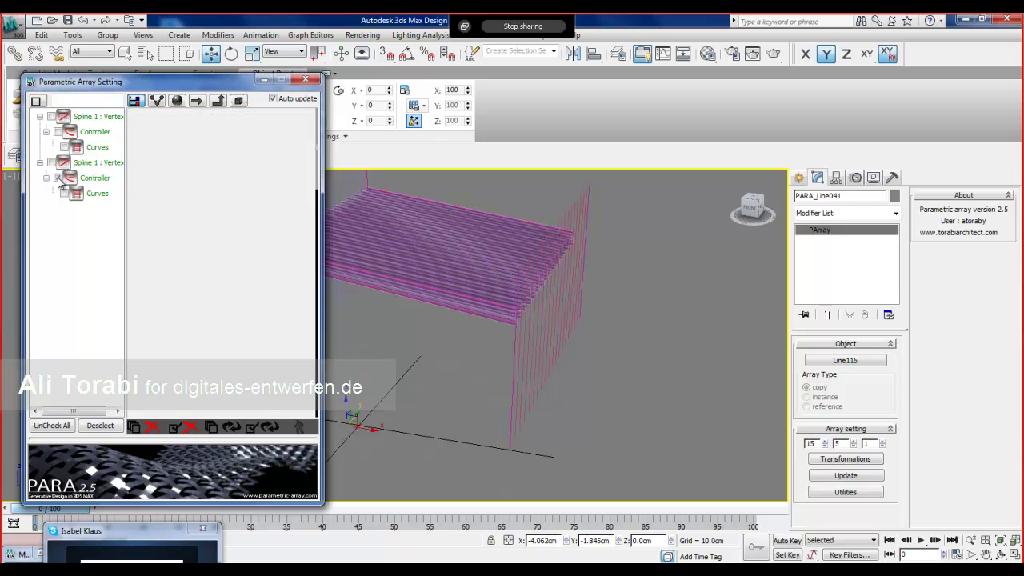
{"action": "left_click", "coordinate": [58, 131]}
{"action": "left_click_drag", "start_coordinate": [170, 342], "coordinate": [173, 208]}
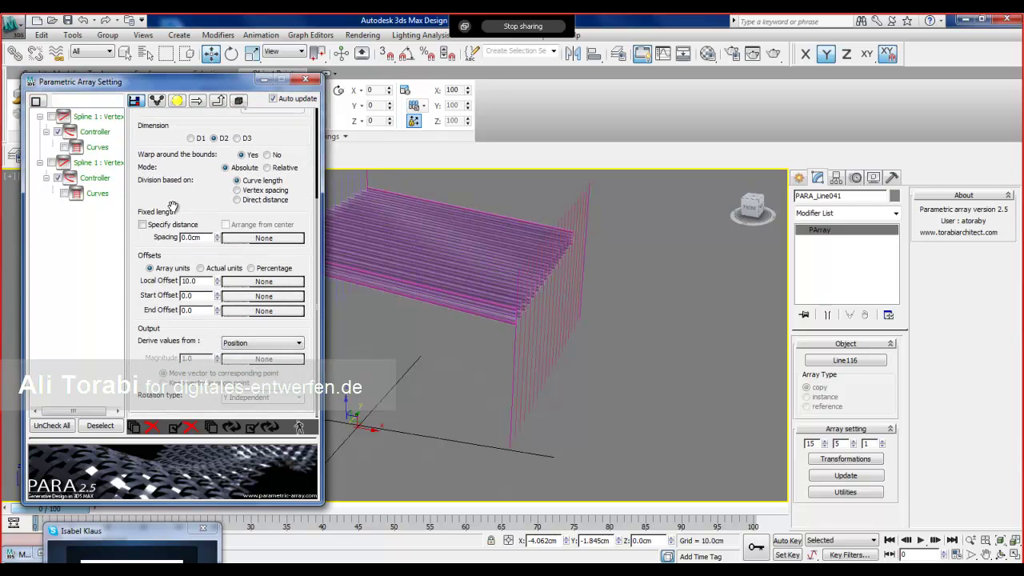
{"action": "left_click", "coordinate": [249, 286]}
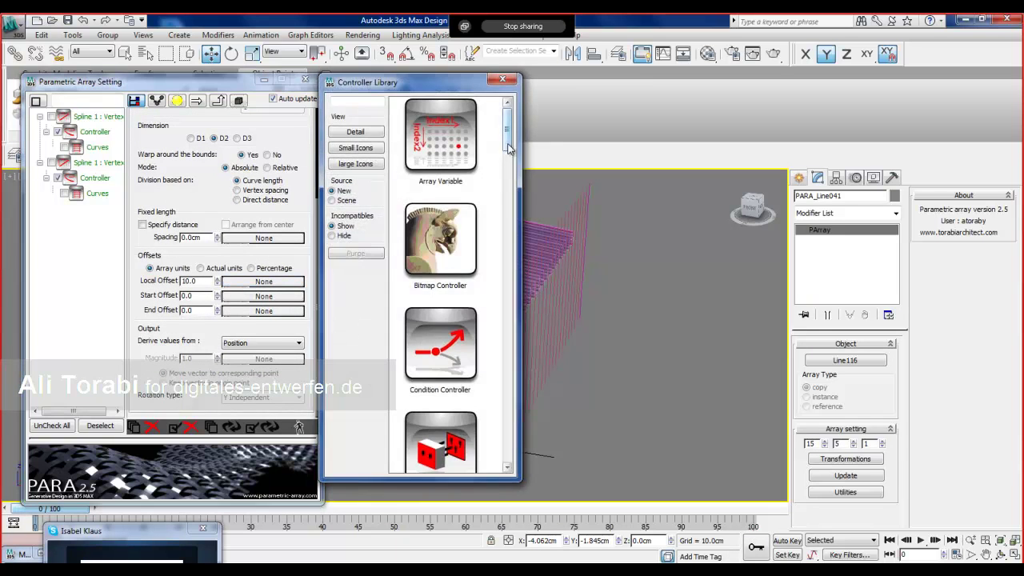
{"action": "left_click_drag", "start_coordinate": [506, 140], "coordinate": [495, 371]}
{"action": "left_click_drag", "start_coordinate": [432, 324], "coordinate": [279, 286]}
{"action": "left_click", "coordinate": [485, 310]}
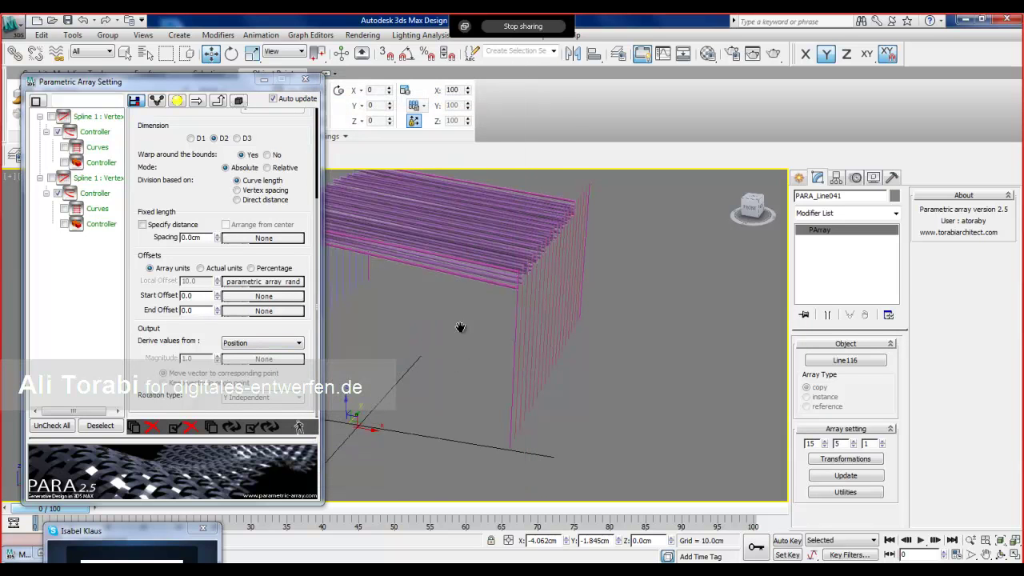
- Set the Random controller's range to -5.0 through 5.0 and view the randomized lines
{"action": "left_click", "coordinate": [244, 284]}
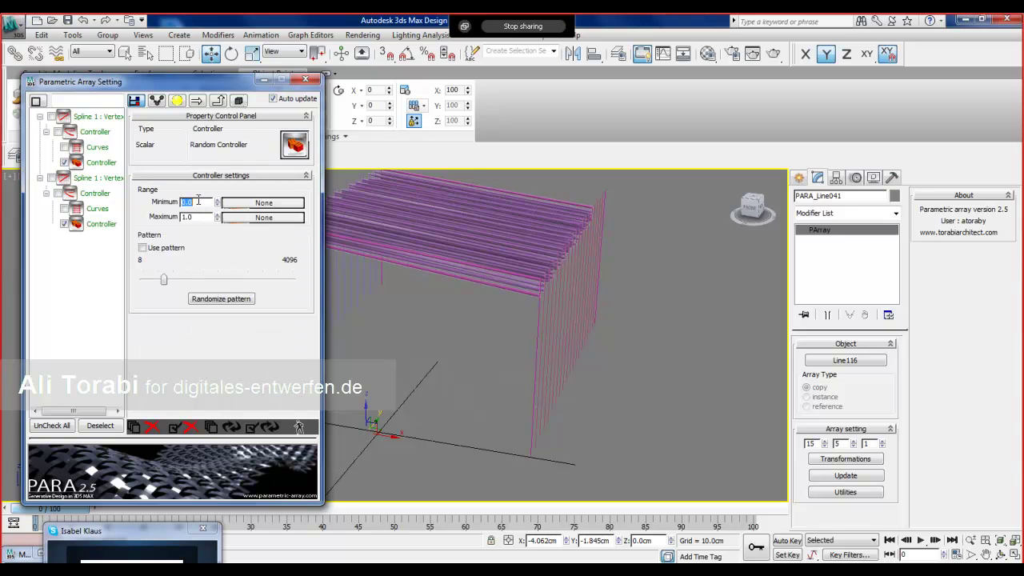
{"action": "key", "text": "Tab"}
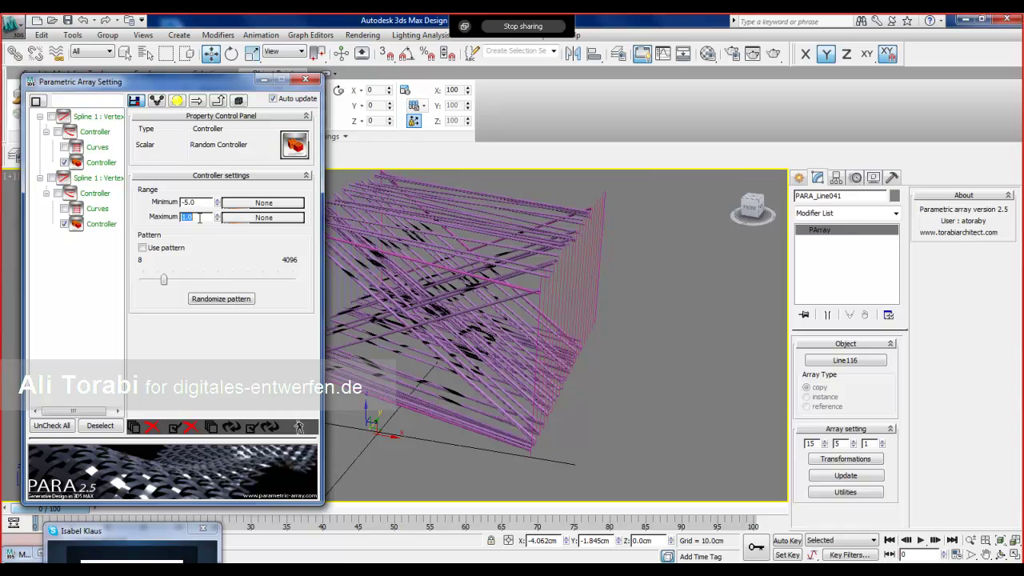
{"action": "type", "text": "5"}
{"action": "key", "text": "Return"}
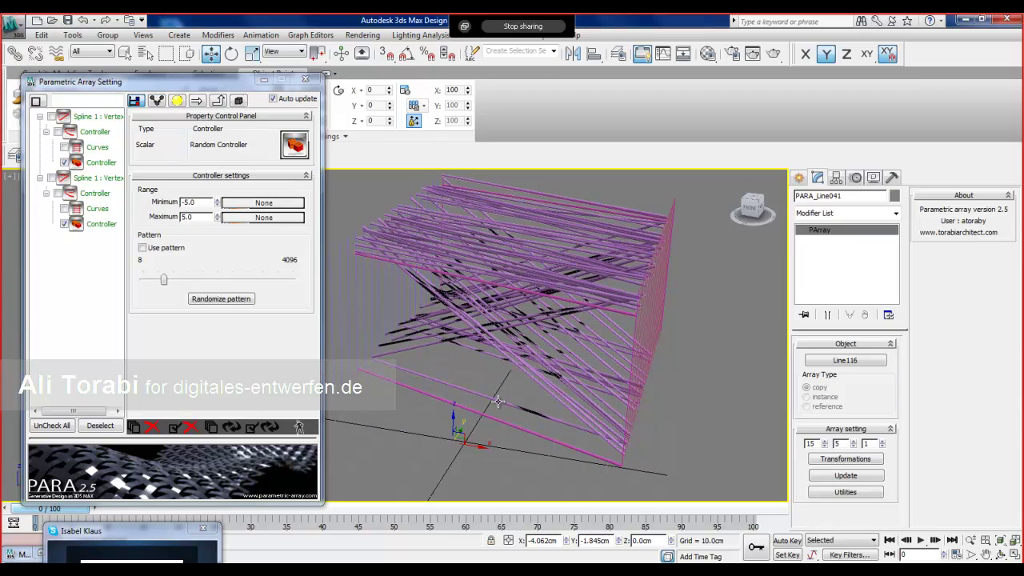
{"action": "middle_click_drag", "start_coordinate": [488, 399], "coordinate": [420, 366], "text": "alt"}
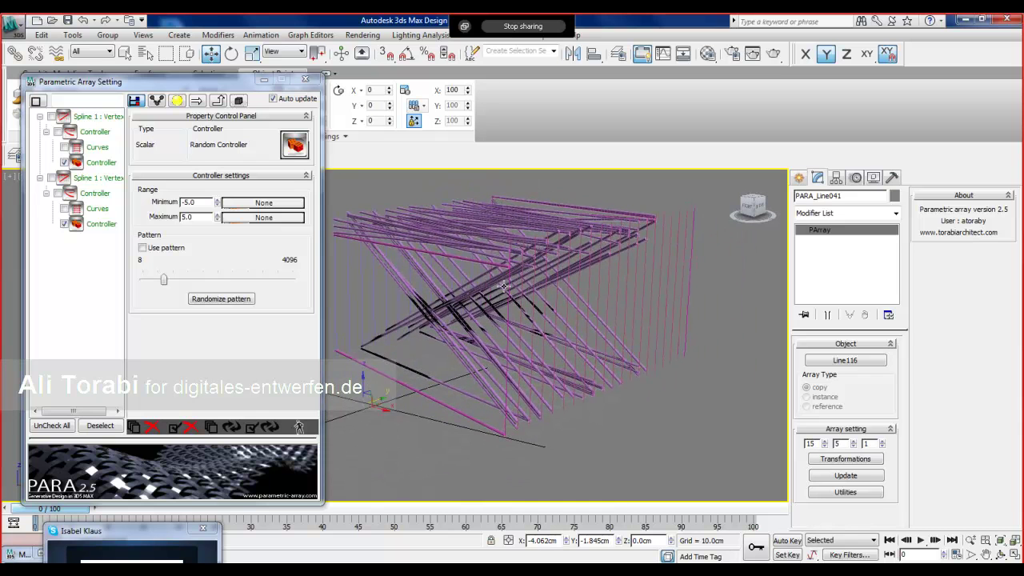
- Narrow the random range to a minimum of -2 and a maximum of 2
{"action": "left_click", "coordinate": [190, 202]}
{"action": "type", "text": "-2"}
{"action": "key", "text": "Tab"}
{"action": "type", "text": "2"}
{"action": "key", "text": "Tab"}
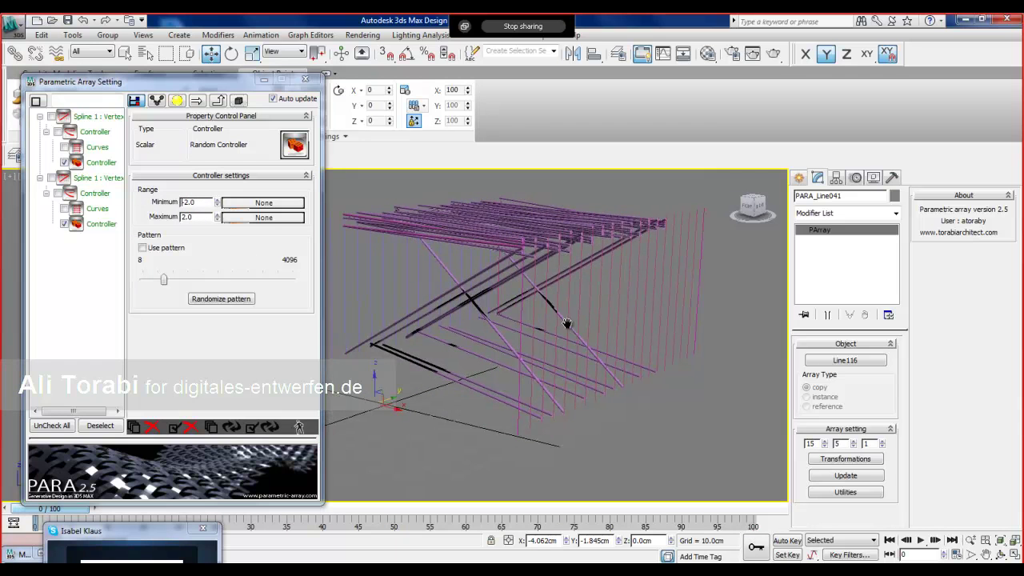
{"action": "middle_click_drag", "start_coordinate": [480, 344], "coordinate": [465, 353], "text": "alt"}
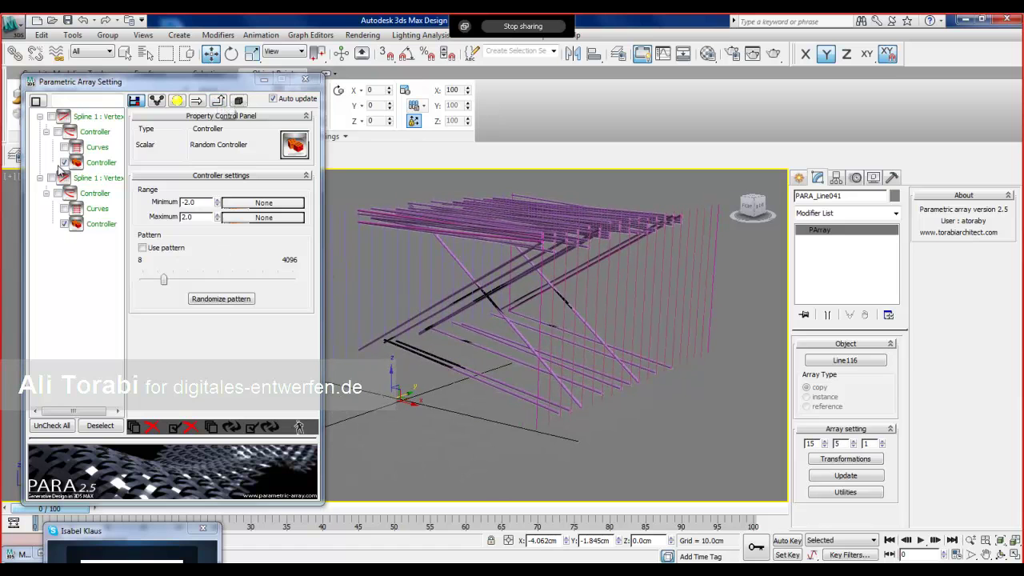
- Turn off the second random controller, enable both Spline 1 vertex entries, and set count2 to 10
{"action": "left_click", "coordinate": [65, 225]}
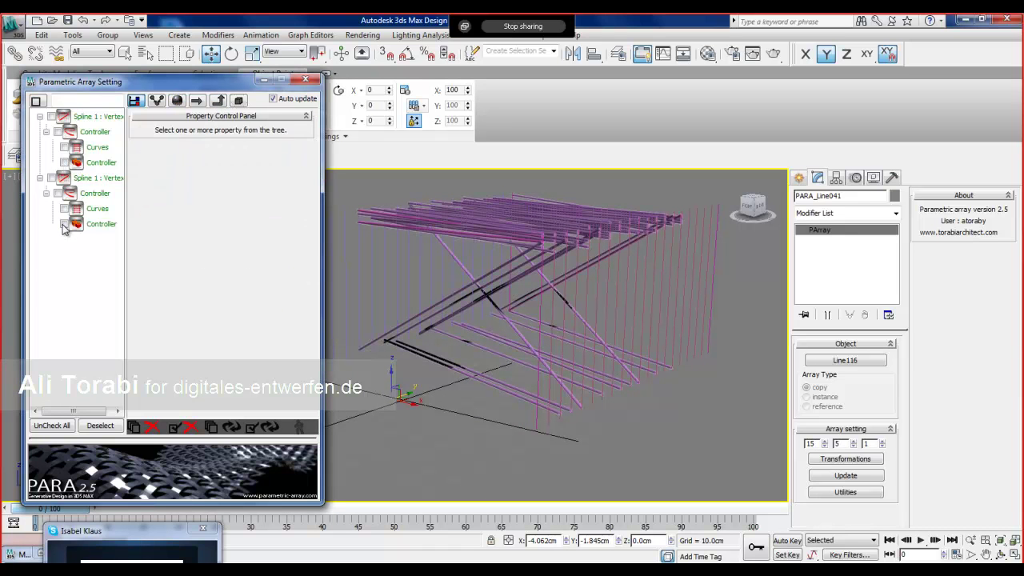
{"action": "left_click", "coordinate": [52, 116]}
{"action": "left_click", "coordinate": [51, 179]}
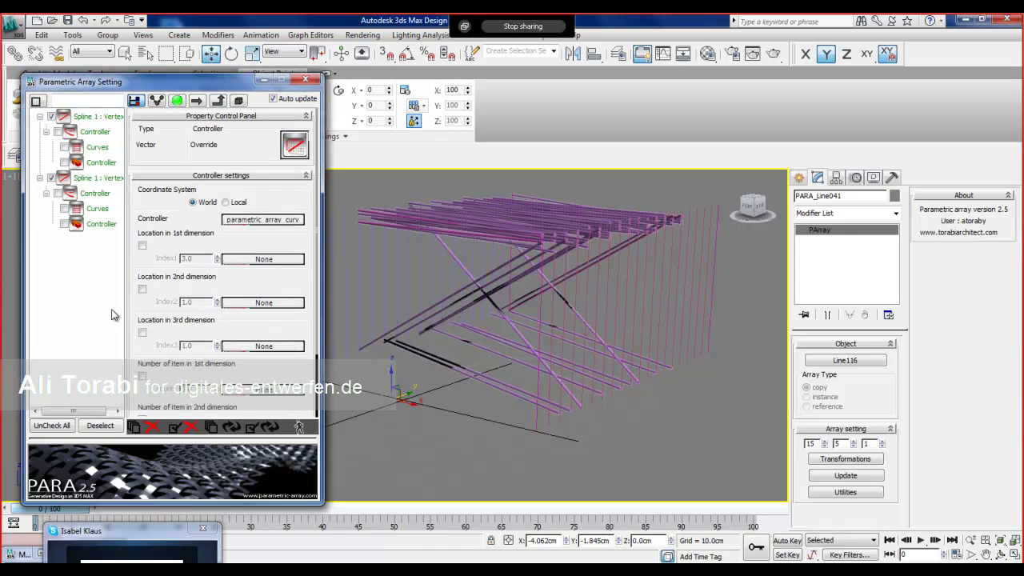
{"action": "scroll", "coordinate": [172, 372], "scroll_direction": "down", "scroll_amount": 2}
{"action": "left_click_drag", "start_coordinate": [200, 355], "coordinate": [166, 352]}
{"action": "type", "text": "10"}
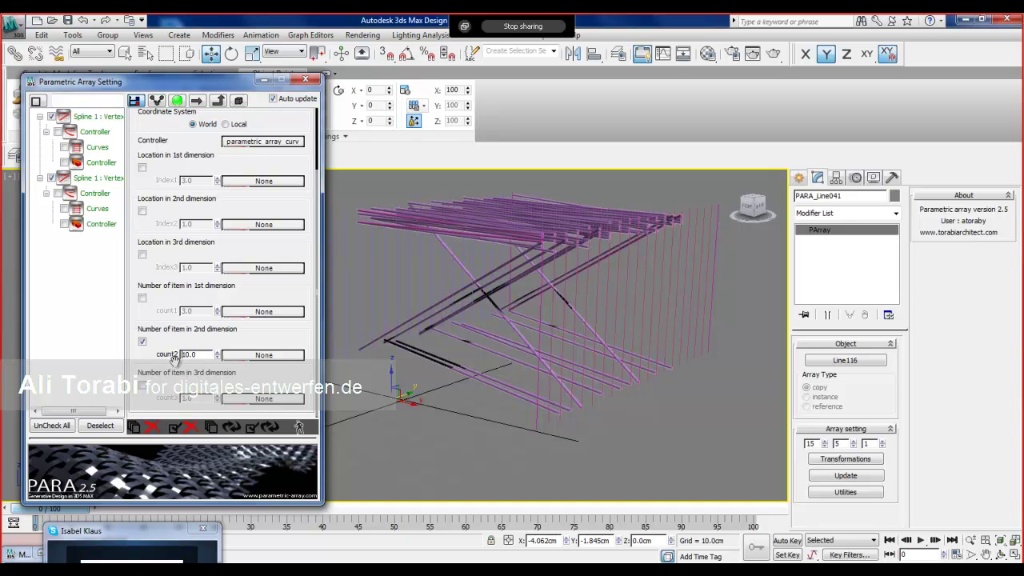
{"action": "key", "text": "Return"}
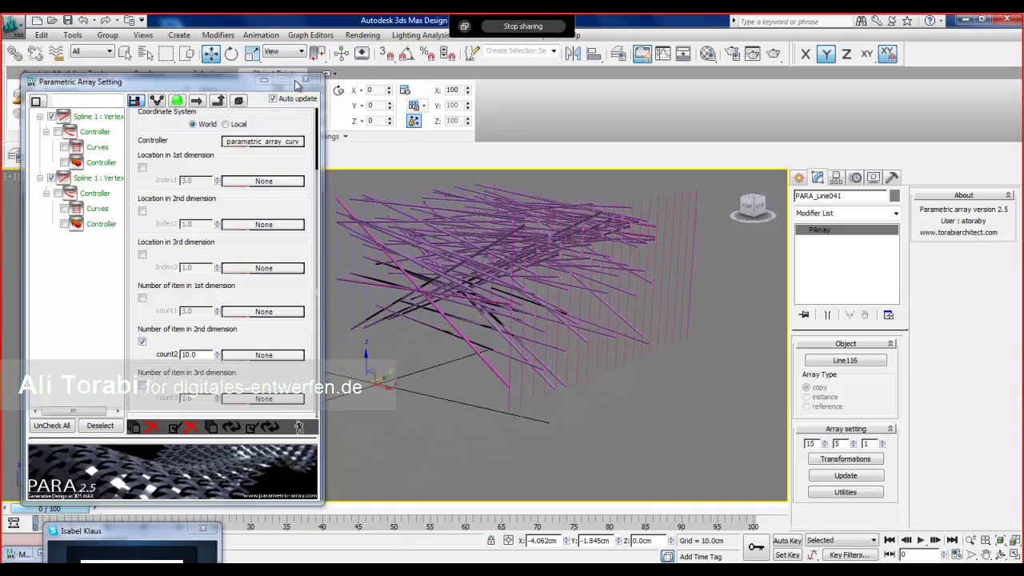
- Close the Parametric Array Setting window, deselect the line array, and pick the Sphere tool
{"action": "left_click", "coordinate": [307, 83]}
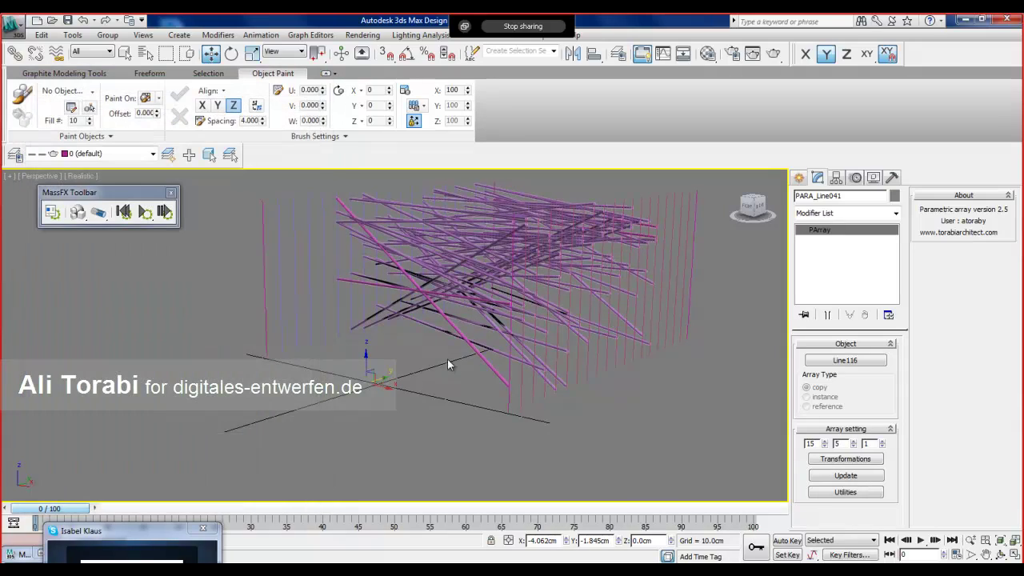
{"action": "middle_click_drag", "start_coordinate": [443, 307], "coordinate": [379, 392], "text": "alt"}
{"action": "left_click", "coordinate": [632, 356]}
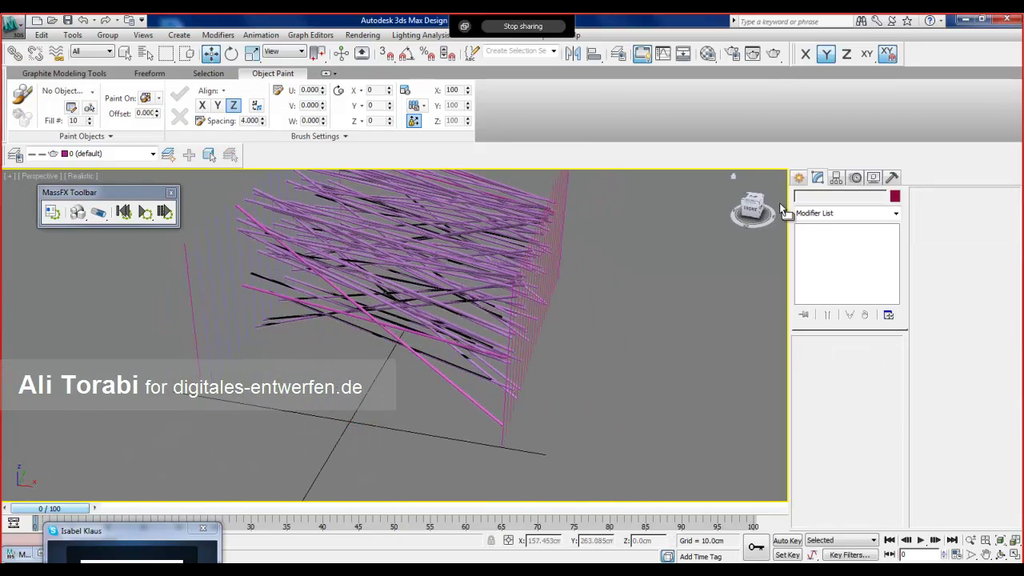
{"action": "left_click", "coordinate": [800, 179]}
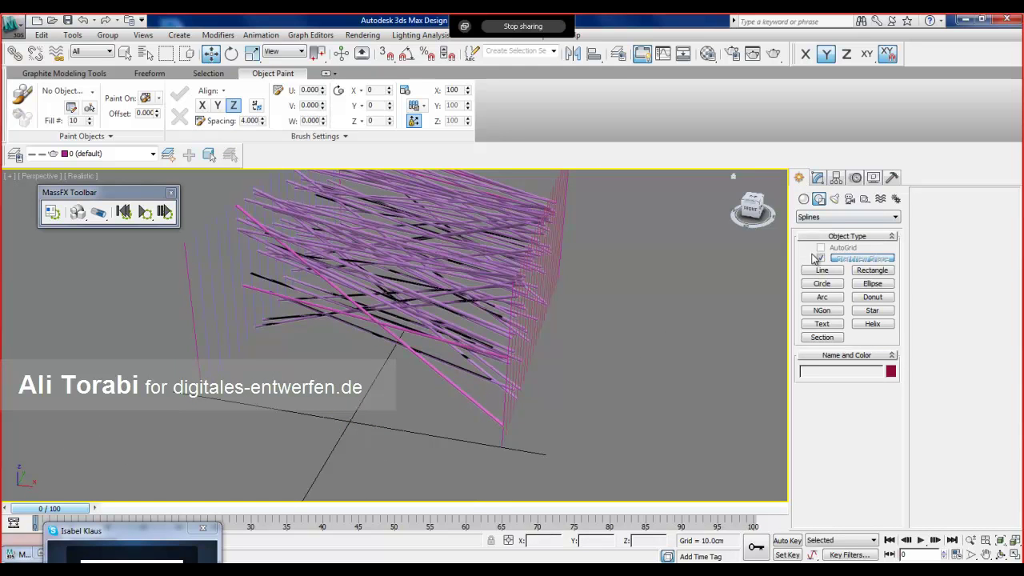
{"action": "left_click", "coordinate": [804, 198]}
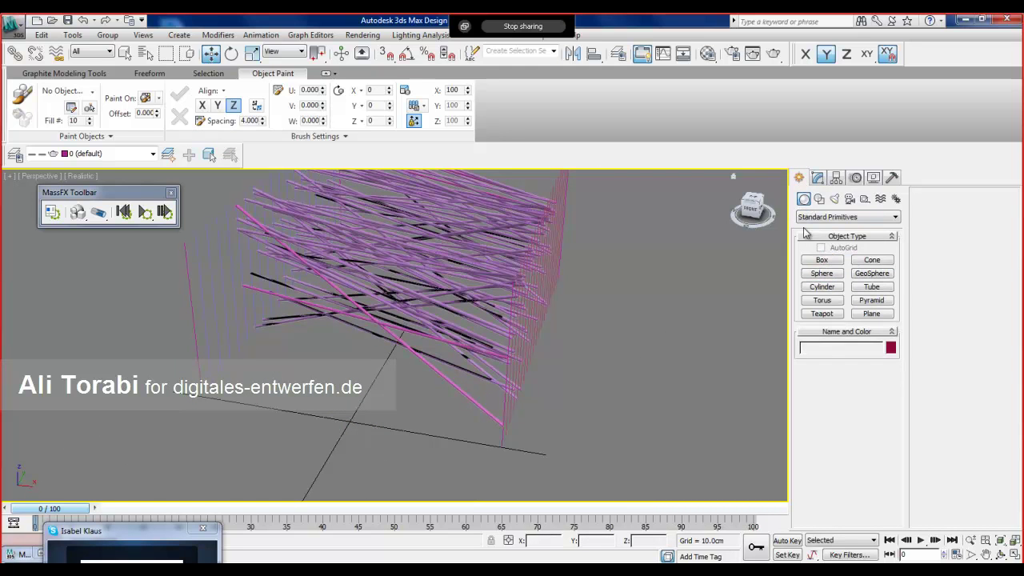
{"action": "left_click", "coordinate": [821, 274]}
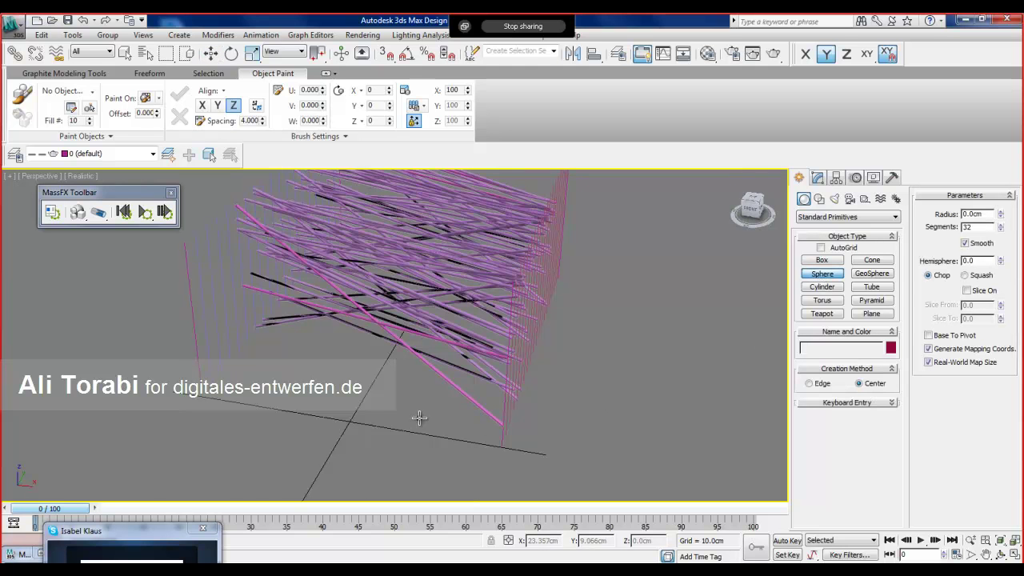
{"action": "mouse_move", "coordinate": [411, 427]}
{"action": "middle_mouse_down"}
{"action": "mouse_move", "coordinate": [418, 413]}
{"action": "mouse_move", "coordinate": [450, 414]}
{"action": "mouse_move", "coordinate": [404, 417]}
{"action": "middle_mouse_up"}
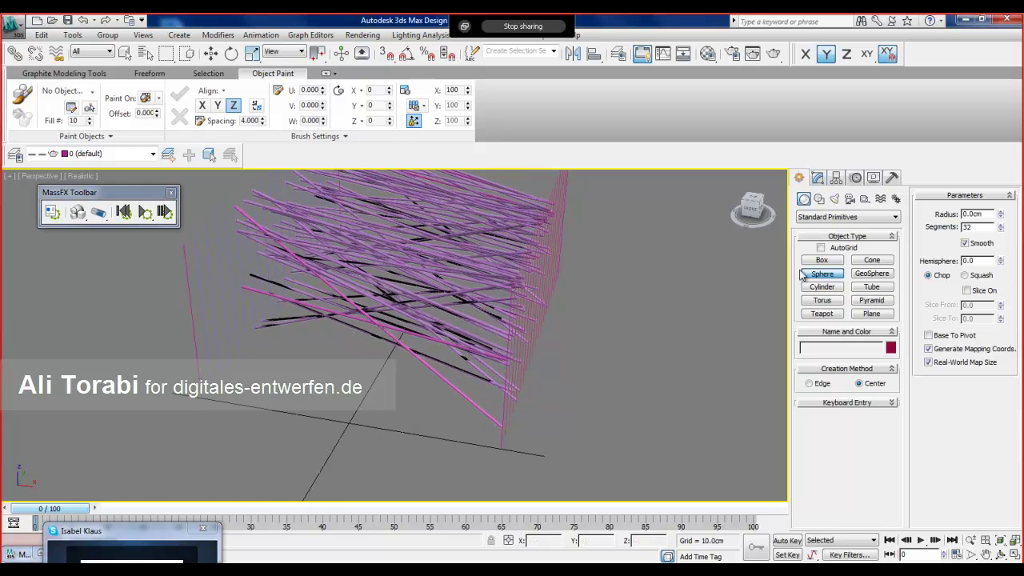
- Draw a new polyline, Line191, crossing the line array
{"action": "left_click", "coordinate": [818, 199]}
{"action": "left_click", "coordinate": [822, 270]}
{"action": "left_click", "coordinate": [207, 401]}
{"action": "left_click", "coordinate": [582, 336]}
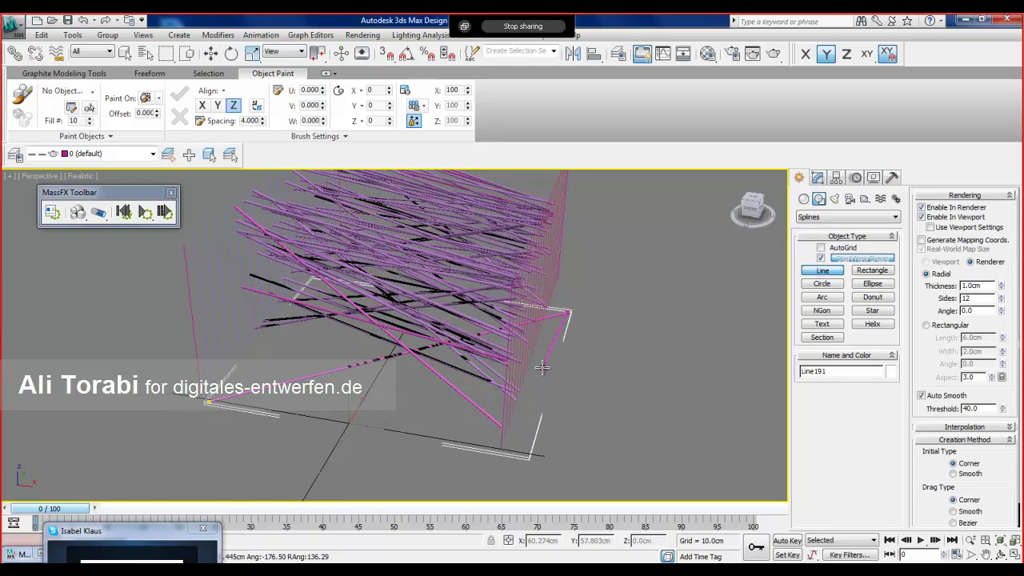
{"action": "right_click", "coordinate": [588, 337]}
{"action": "right_click", "coordinate": [566, 325]}
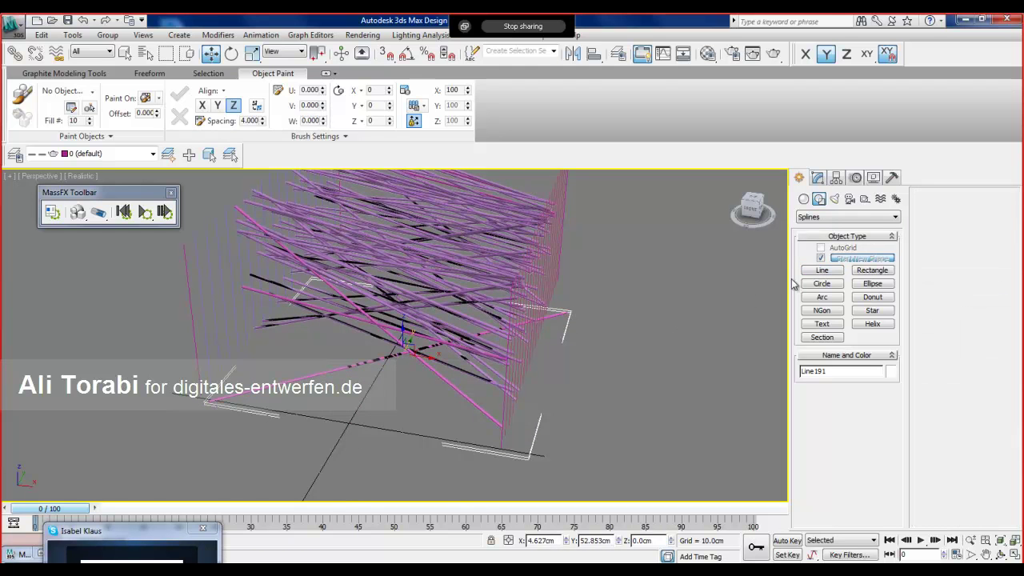
- Raise one of Line191's vertices about 32 cm along Z, then deselect the line
{"action": "left_click", "coordinate": [818, 178]}
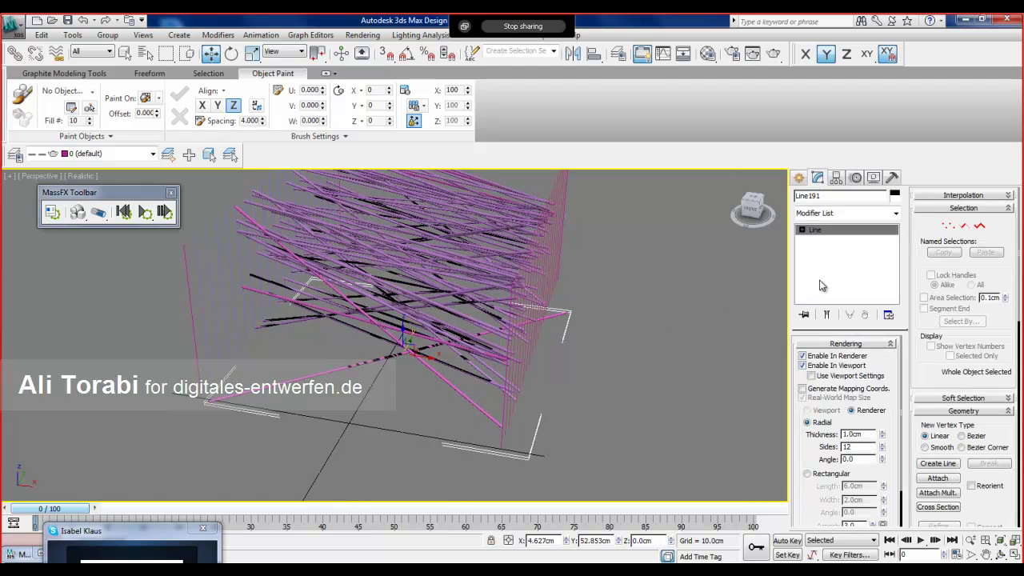
{"action": "left_click", "coordinate": [948, 225]}
{"action": "left_click", "coordinate": [567, 309]}
{"action": "left_click_drag", "start_coordinate": [569, 273], "coordinate": [574, 224]}
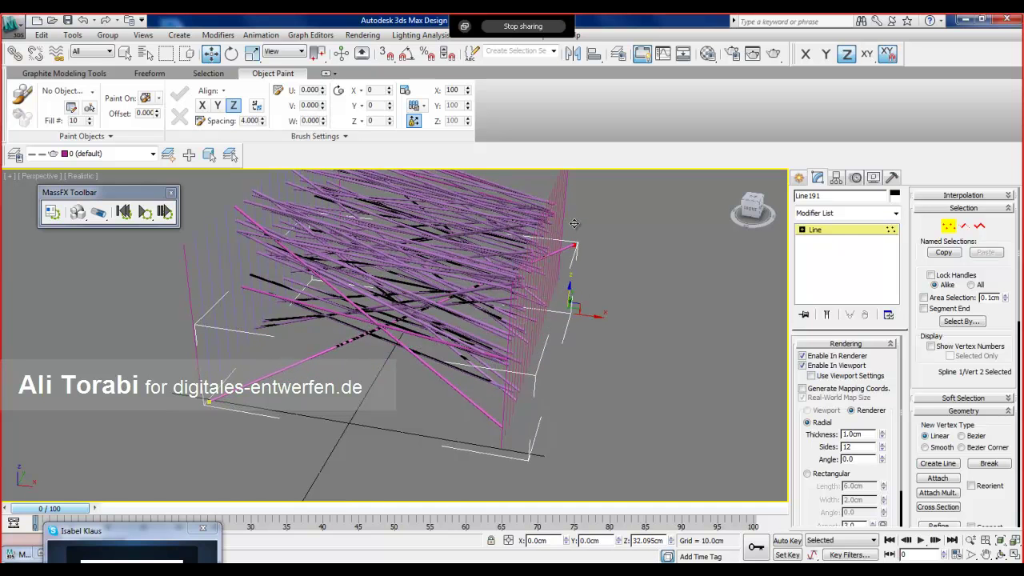
{"action": "left_click", "coordinate": [832, 230]}
{"action": "scroll", "coordinate": [384, 363], "scroll_direction": "up", "scroll_amount": 3}
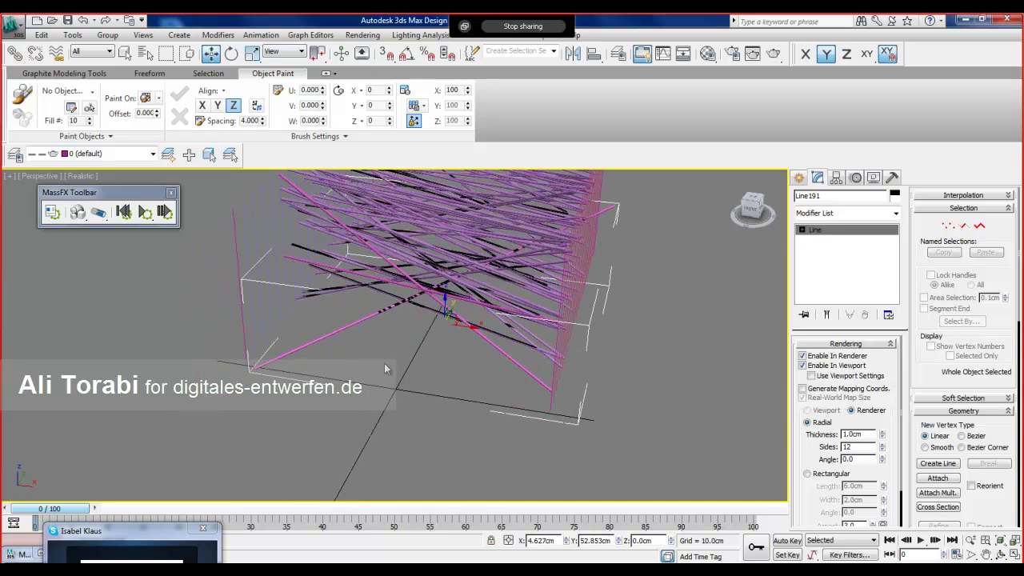
{"action": "left_click", "coordinate": [383, 363]}
{"action": "left_click", "coordinate": [798, 178]}
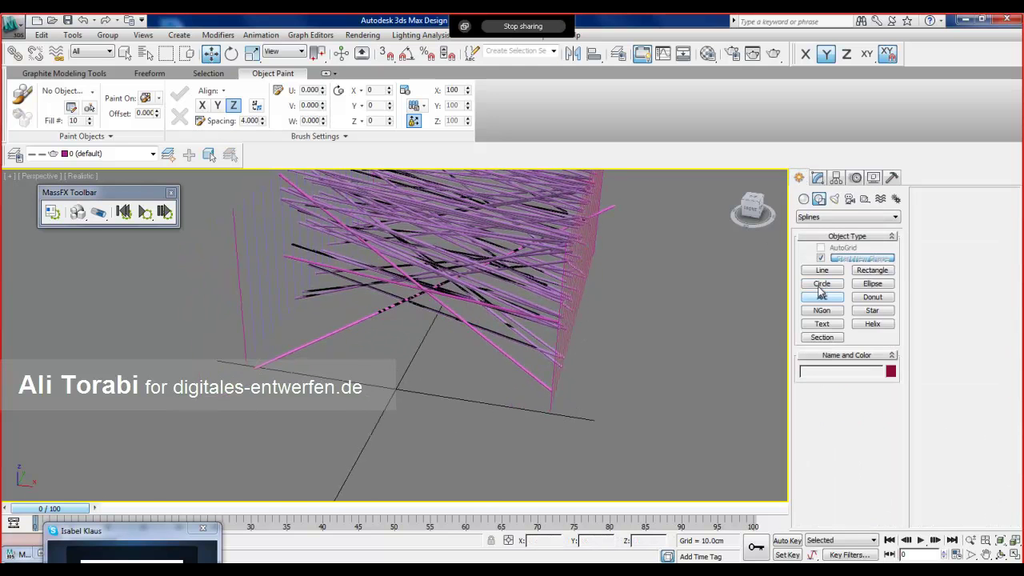
- Create Sphere001 with radius 1.783 cm near the array base and open its context menu
{"action": "left_click", "coordinate": [802, 198]}
{"action": "left_click", "coordinate": [820, 275]}
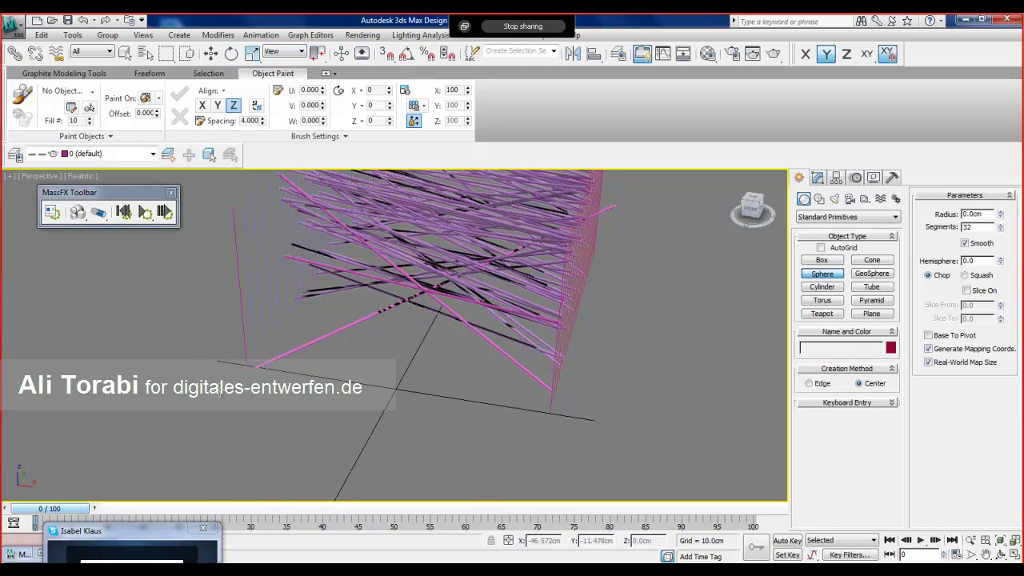
{"action": "left_click_drag", "start_coordinate": [322, 390], "coordinate": [322, 394]}
{"action": "scroll", "coordinate": [330, 397], "scroll_direction": "up", "scroll_amount": 2}
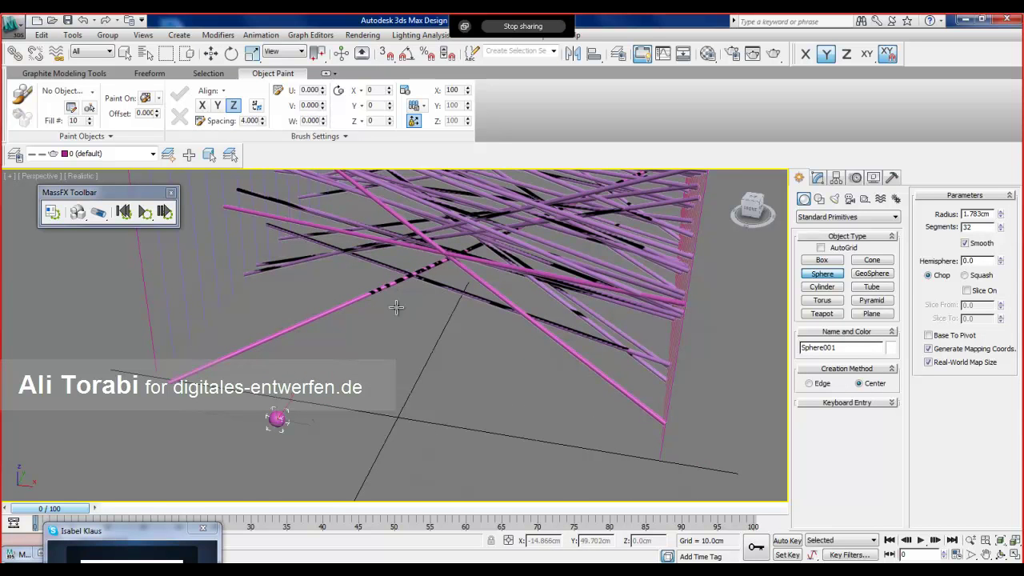
{"action": "scroll", "coordinate": [408, 294], "scroll_direction": "down", "scroll_amount": 1}
{"action": "middle_click_drag", "start_coordinate": [409, 294], "coordinate": [446, 375], "text": "alt"}
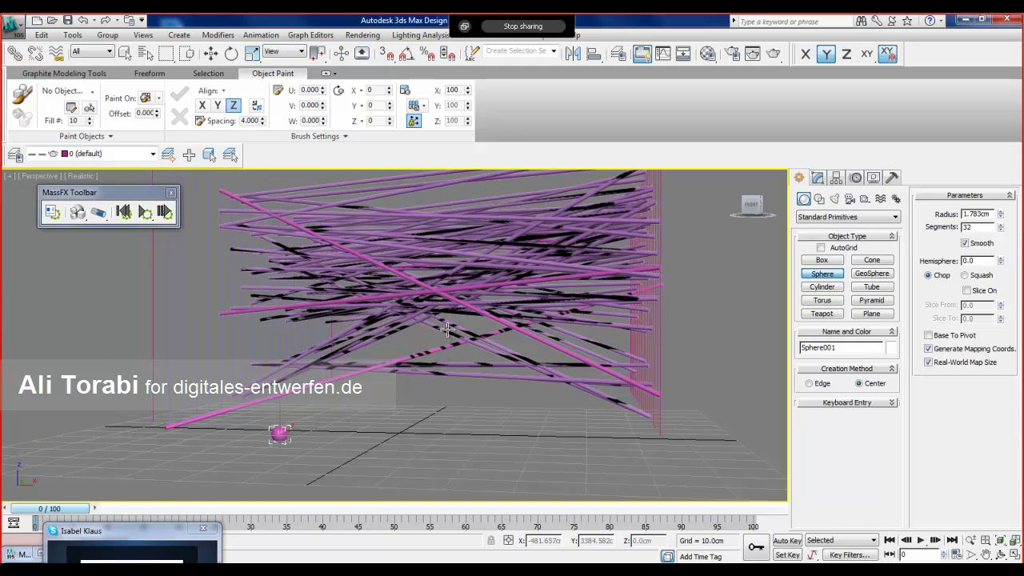
{"action": "middle_click_drag", "start_coordinate": [326, 430], "coordinate": [305, 439], "text": "alt"}
{"action": "right_click", "coordinate": [276, 431]}
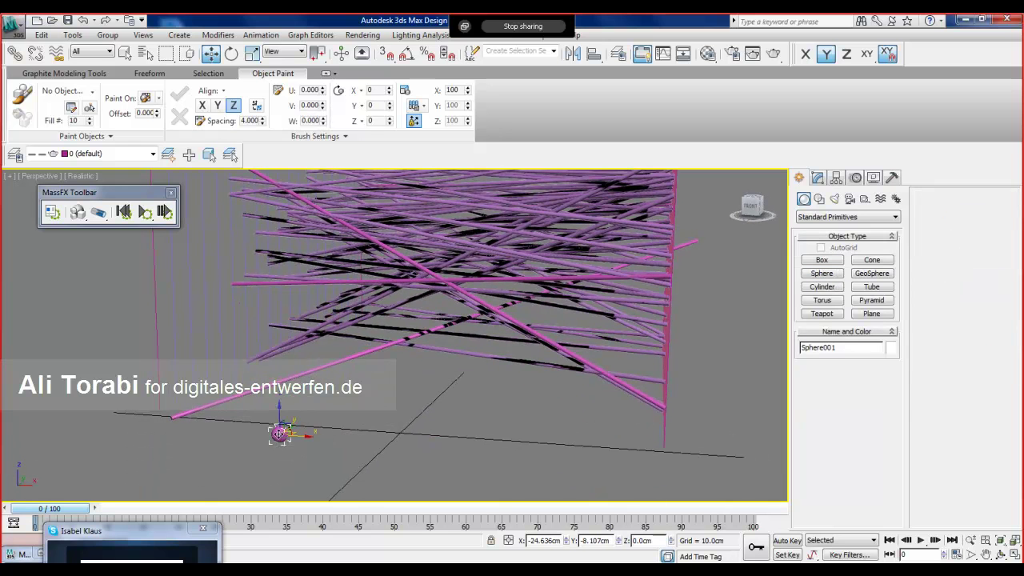
{"action": "right_click", "coordinate": [275, 430]}
- Create a 10-copy parametric array, PARA_Sphere001, from the sphere
{"action": "left_click", "coordinate": [314, 511]}
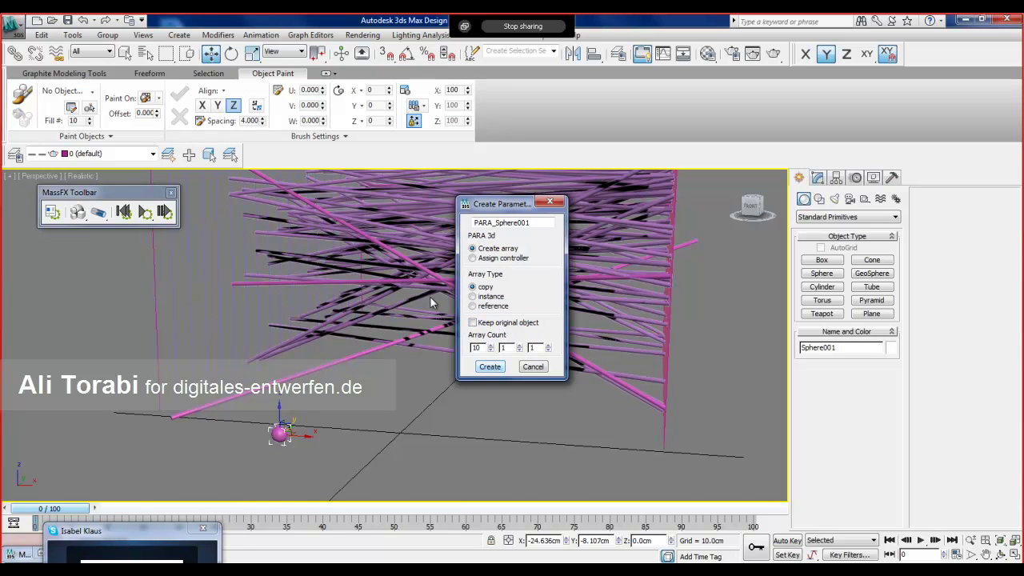
{"action": "left_click", "coordinate": [489, 366]}
{"action": "left_click_drag", "start_coordinate": [447, 83], "coordinate": [102, 67]}
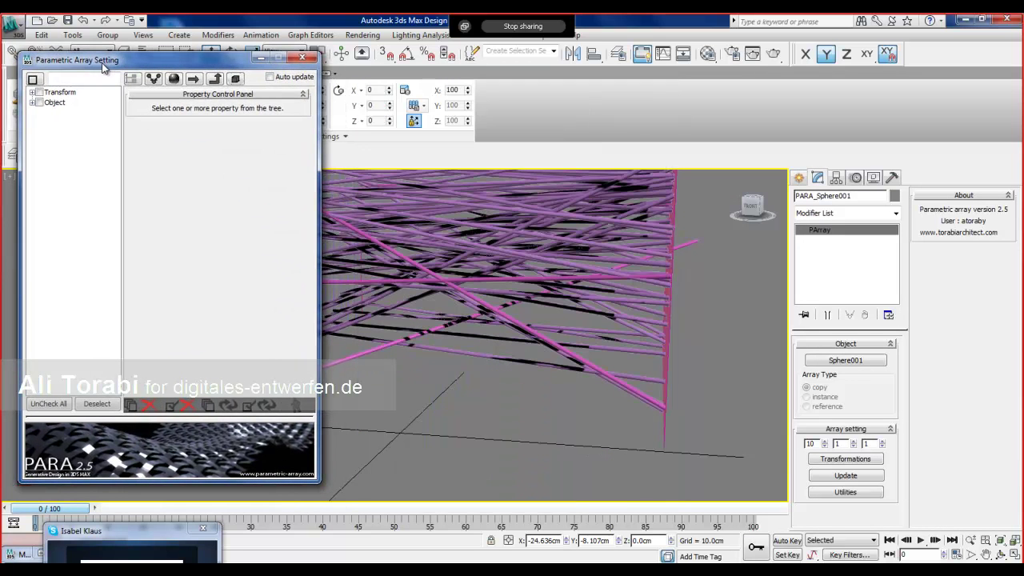
- Drive the spheres' Position with an Intersection Controller set to Two Lines
{"action": "left_click", "coordinate": [30, 92]}
{"action": "left_click", "coordinate": [45, 103]}
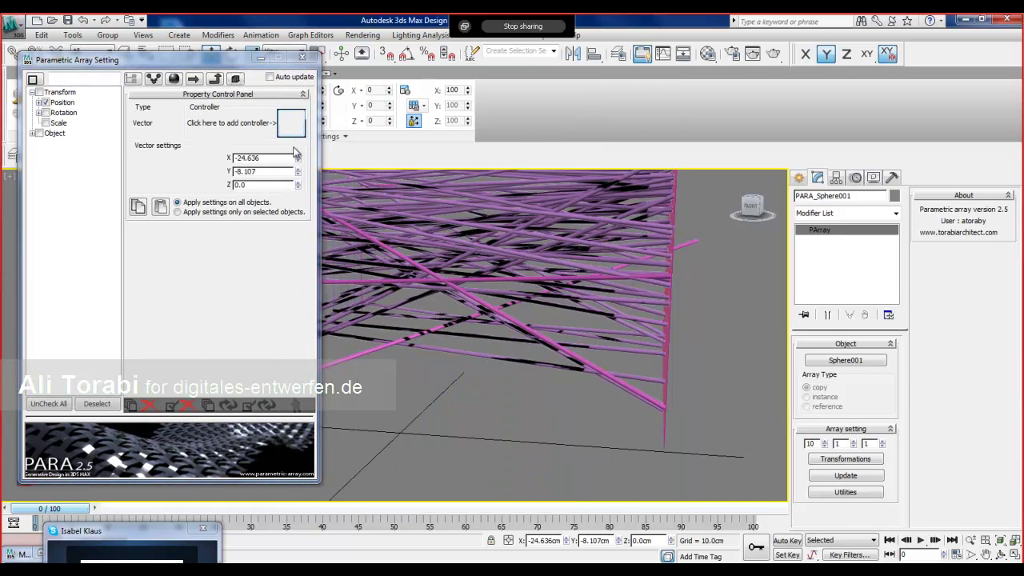
{"action": "left_click_drag", "start_coordinate": [505, 132], "coordinate": [503, 207]}
{"action": "left_click", "coordinate": [432, 238]}
{"action": "left_click", "coordinate": [292, 125]}
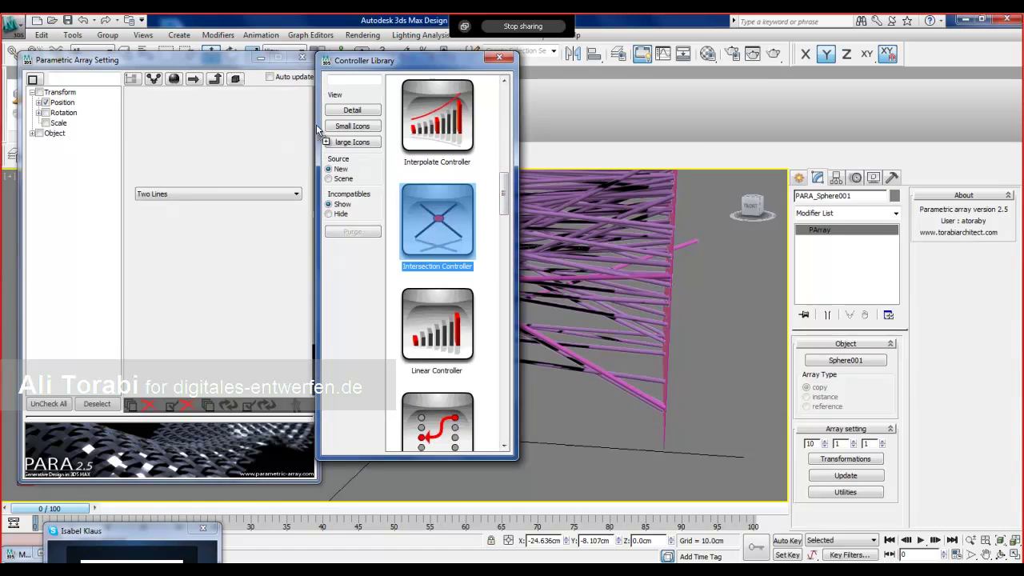
{"action": "left_click", "coordinate": [499, 57]}
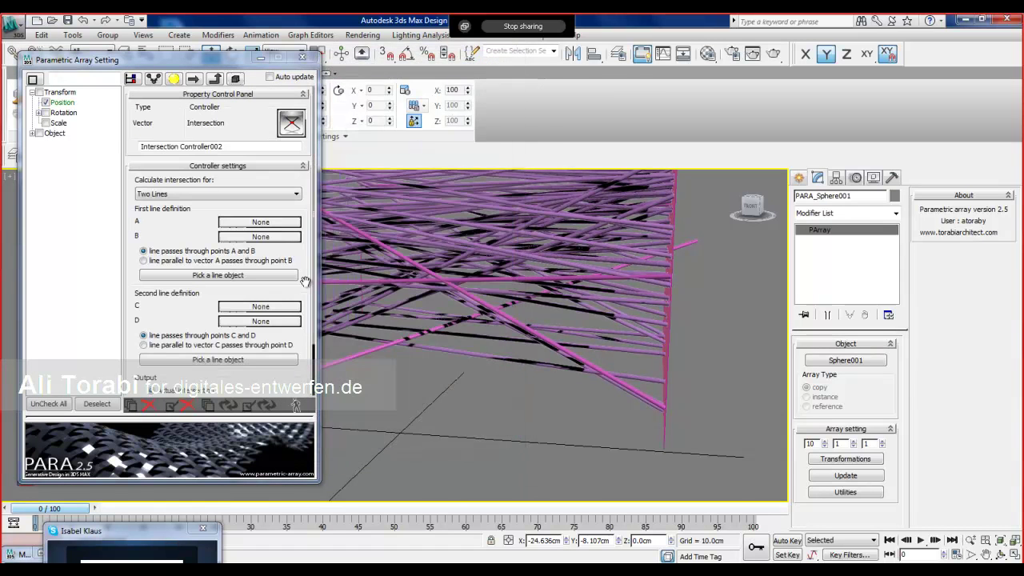
- Keep Two Lines as the intersection controller's type
{"action": "left_click", "coordinate": [163, 195]}
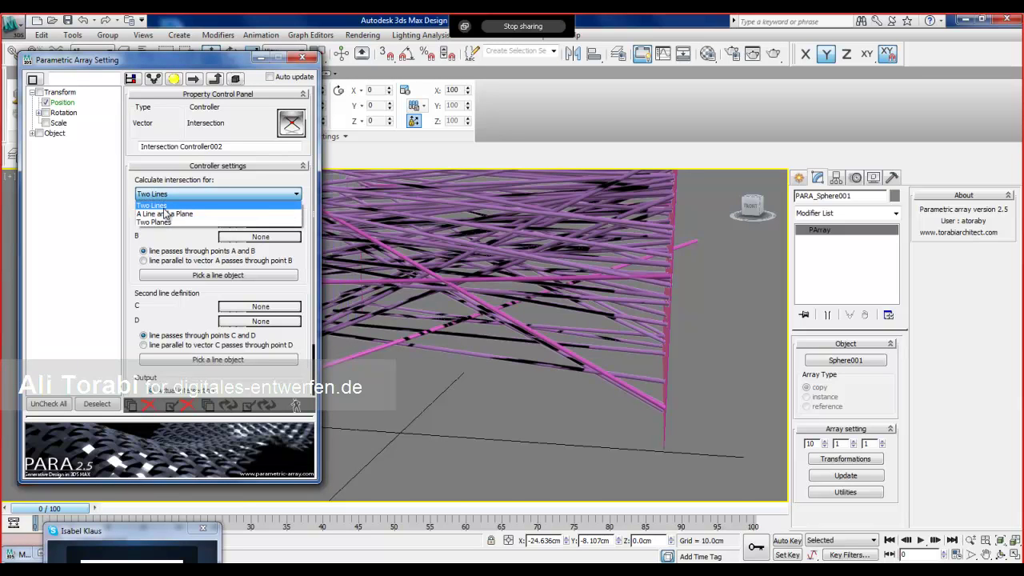
{"action": "left_click", "coordinate": [164, 207]}
{"action": "scroll", "coordinate": [194, 206], "scroll_direction": "down", "scroll_amount": 2}
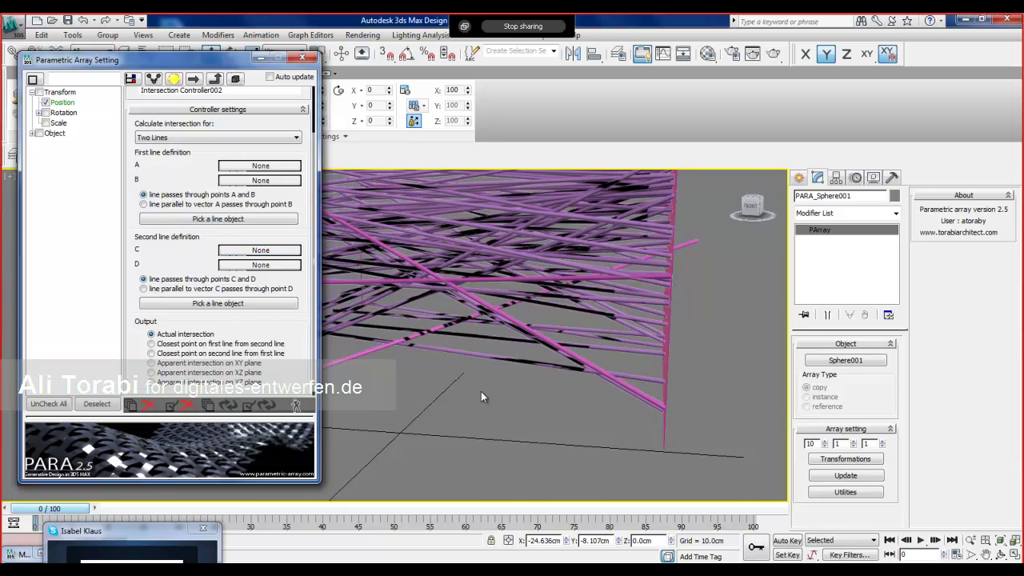
{"action": "scroll", "coordinate": [547, 399], "scroll_direction": "down", "scroll_amount": 5}
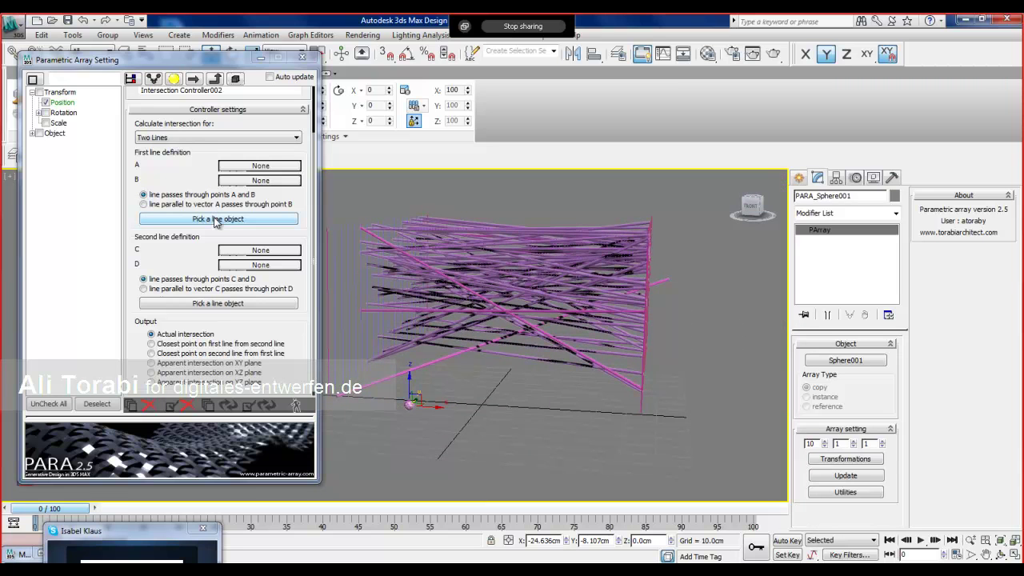
- Pick pink Line191 as the first line, filling A and B with its first and end points
{"action": "middle_click_drag", "start_coordinate": [491, 397], "coordinate": [471, 412], "text": "alt"}
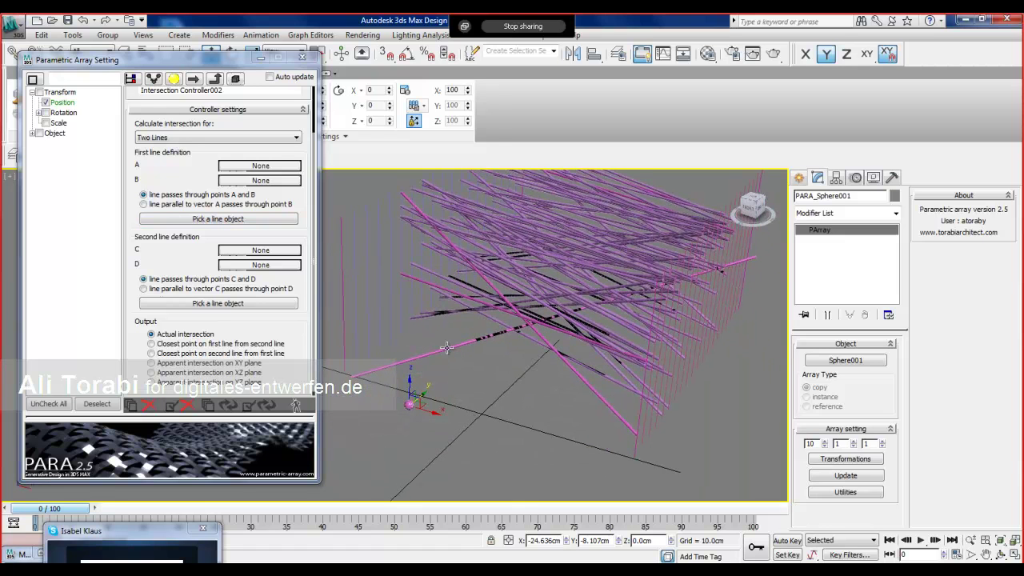
{"action": "left_click", "coordinate": [192, 220]}
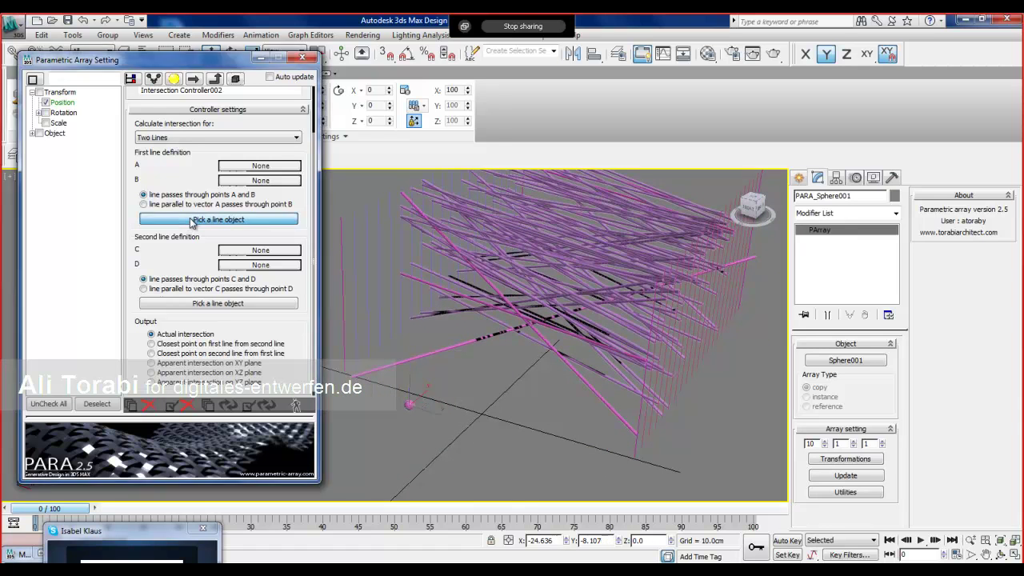
{"action": "left_click", "coordinate": [448, 346]}
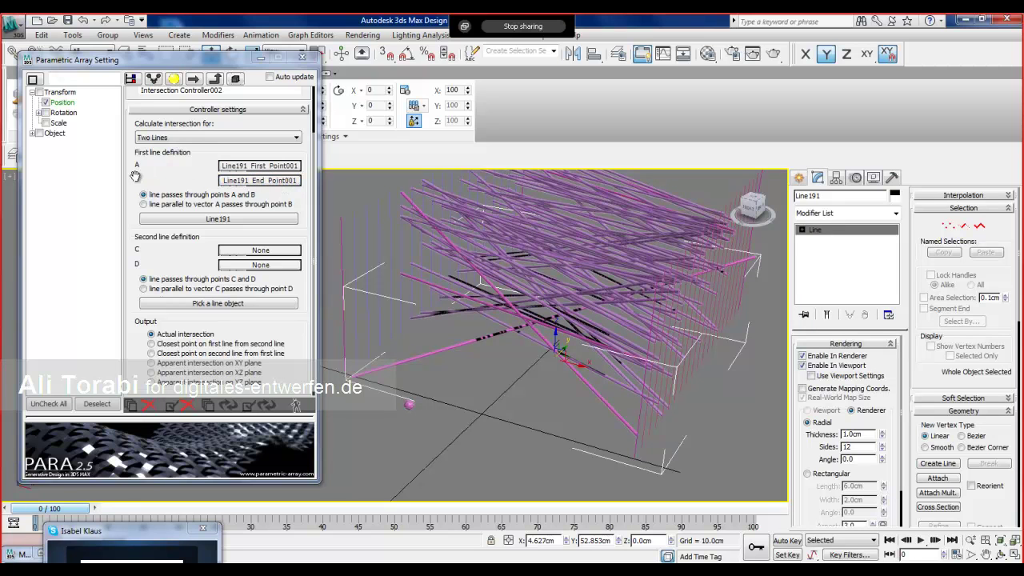
- Check the A and B link controllers, then set Output to 'Closest point on first line from second line'
{"action": "left_click", "coordinate": [239, 166]}
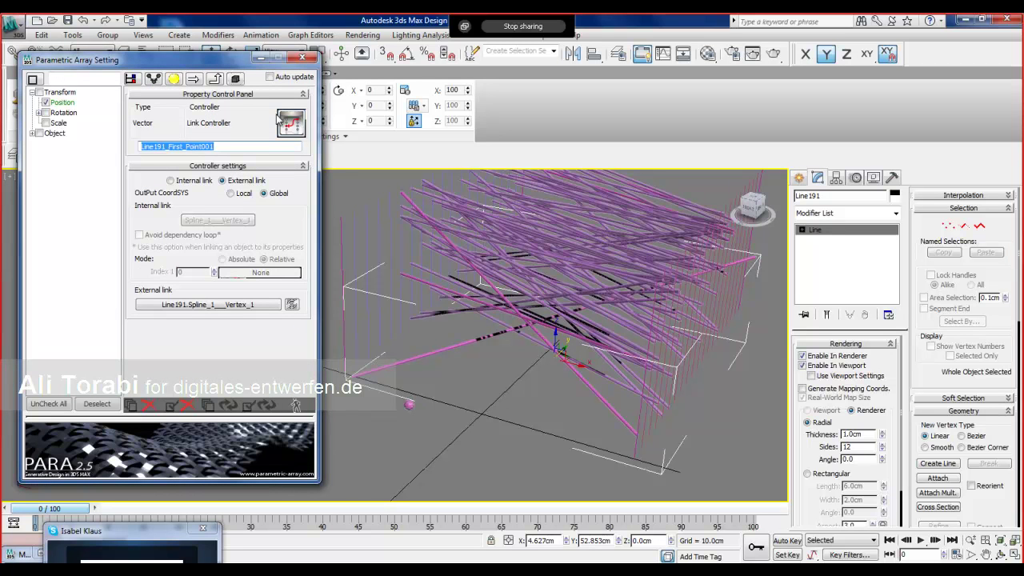
{"action": "left_click", "coordinate": [214, 80]}
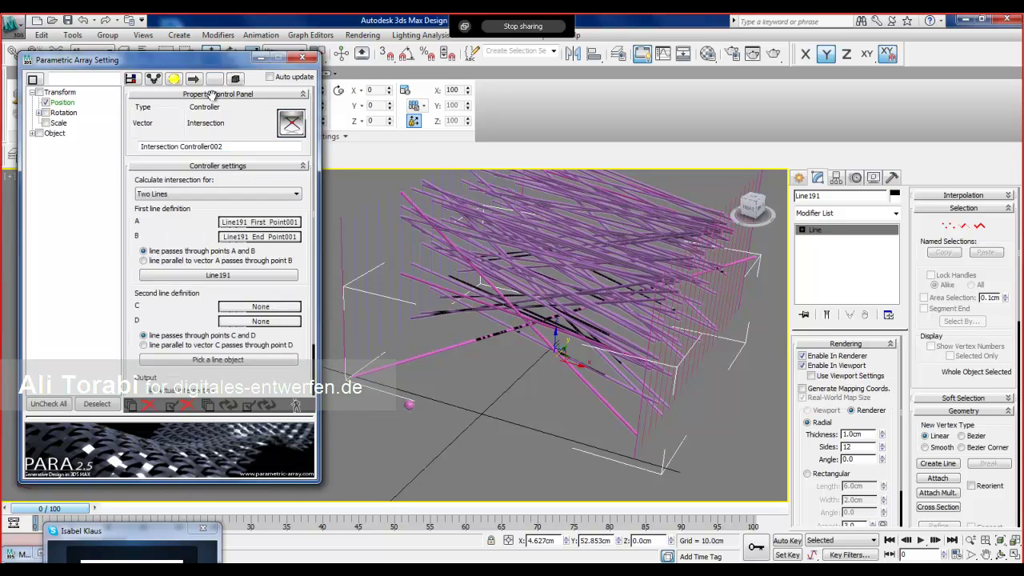
{"action": "left_click", "coordinate": [255, 237]}
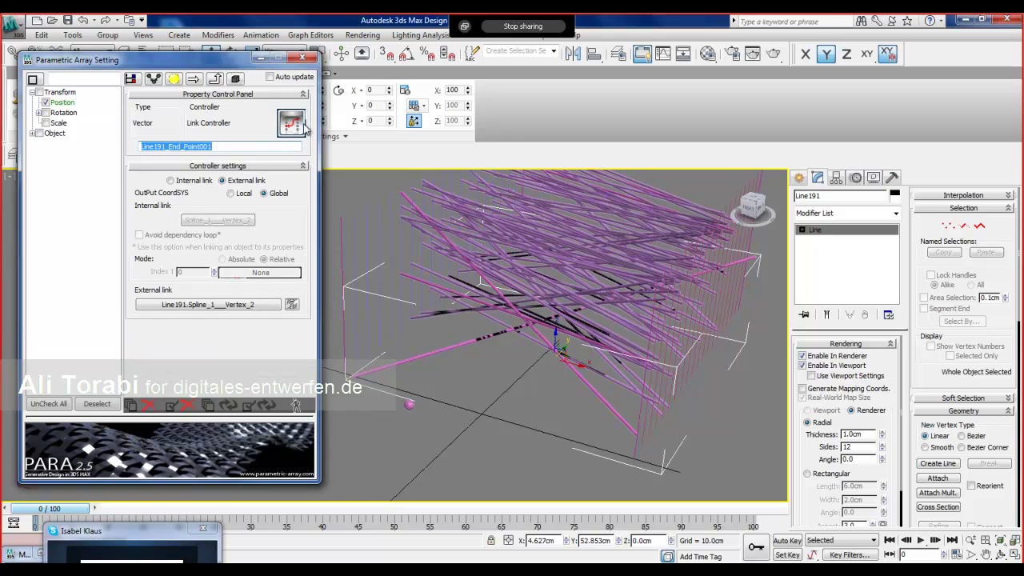
{"action": "left_click", "coordinate": [214, 80]}
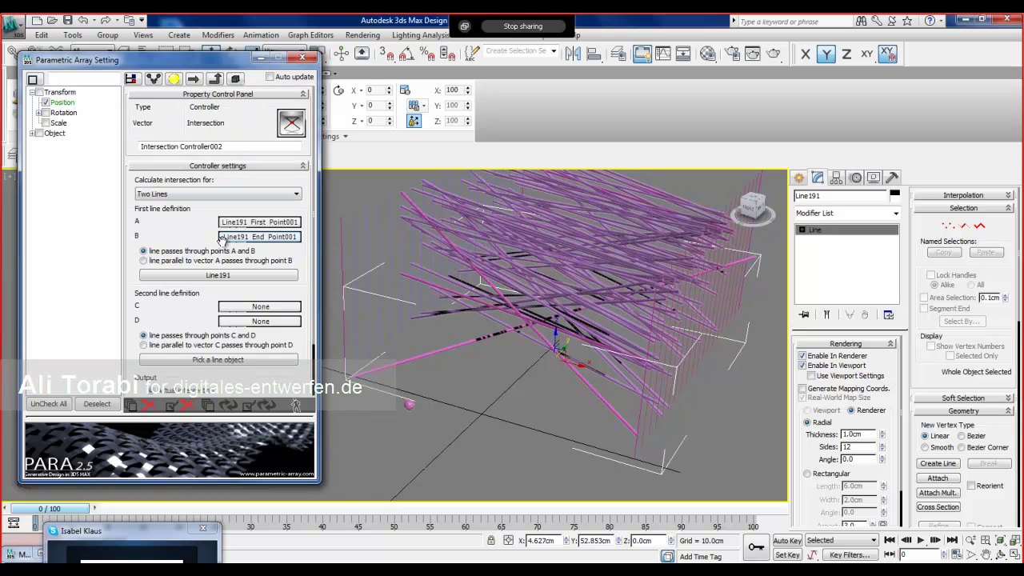
{"action": "left_click_drag", "start_coordinate": [188, 229], "coordinate": [191, 179]}
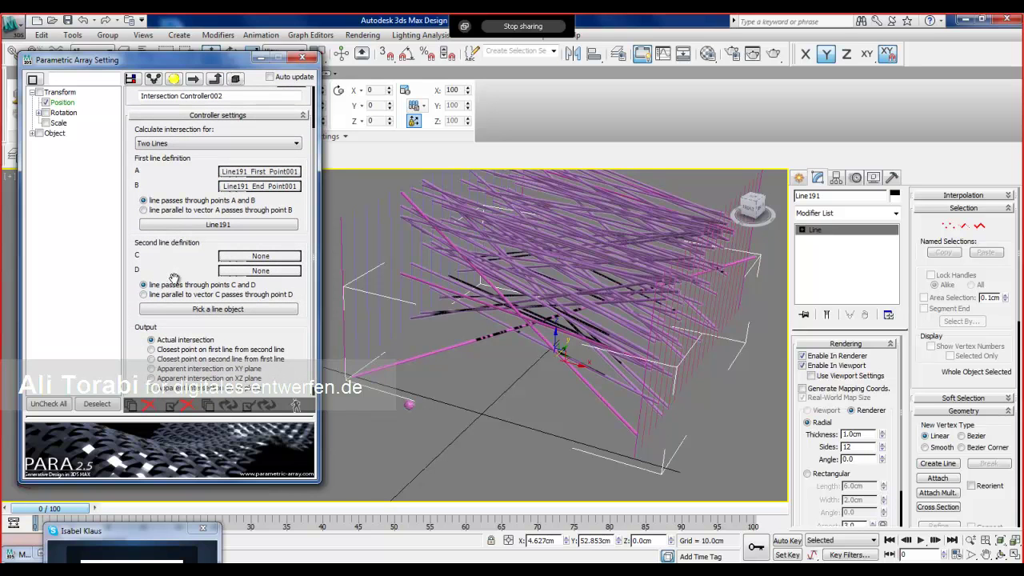
{"action": "left_click_drag", "start_coordinate": [175, 268], "coordinate": [175, 259]}
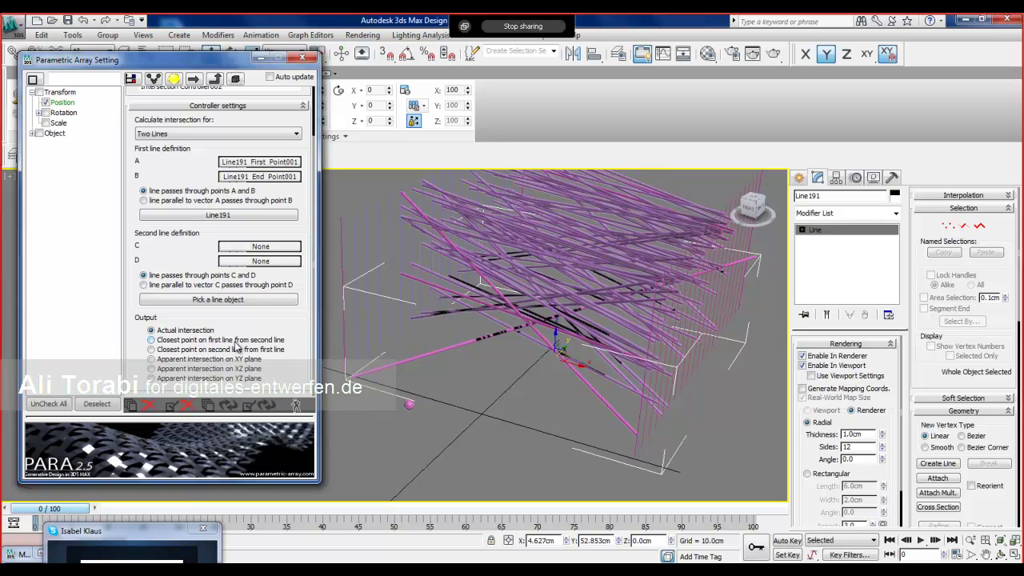
- Pick Line119 as the second line for every array item, filling C and D
{"action": "left_click", "coordinate": [212, 302]}
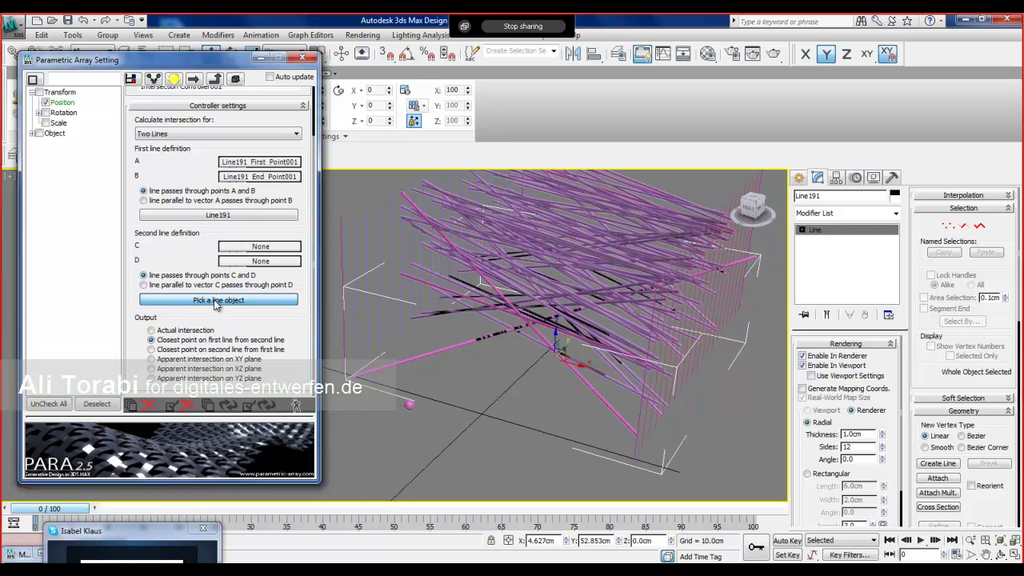
{"action": "left_click", "coordinate": [583, 367]}
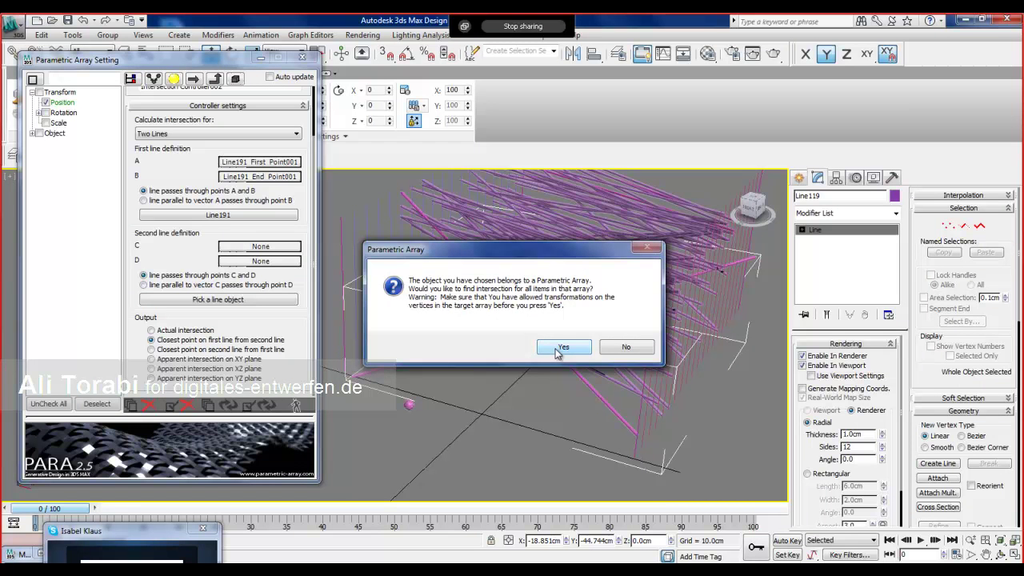
{"action": "left_click", "coordinate": [561, 349]}
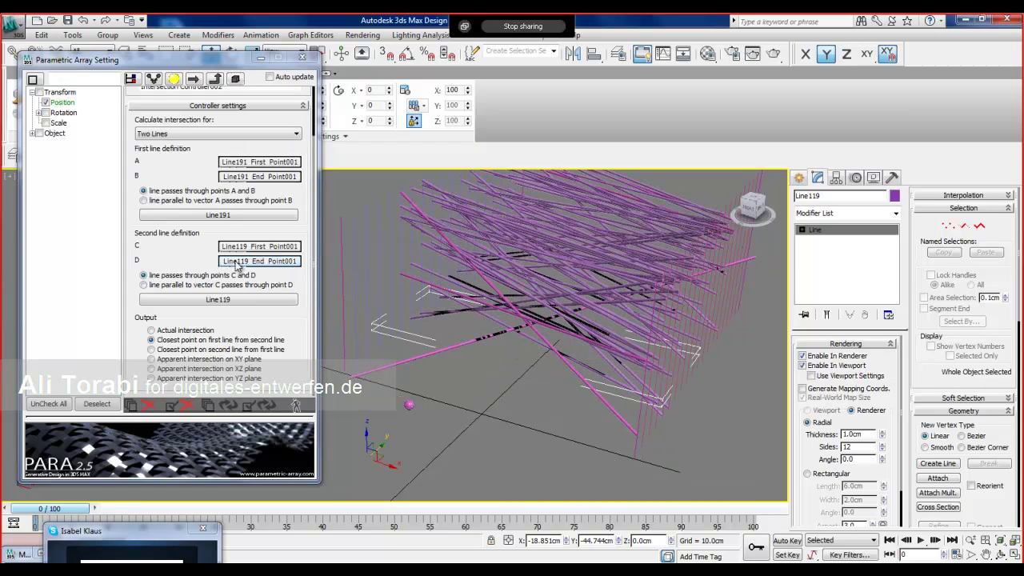
{"action": "left_click", "coordinate": [257, 247]}
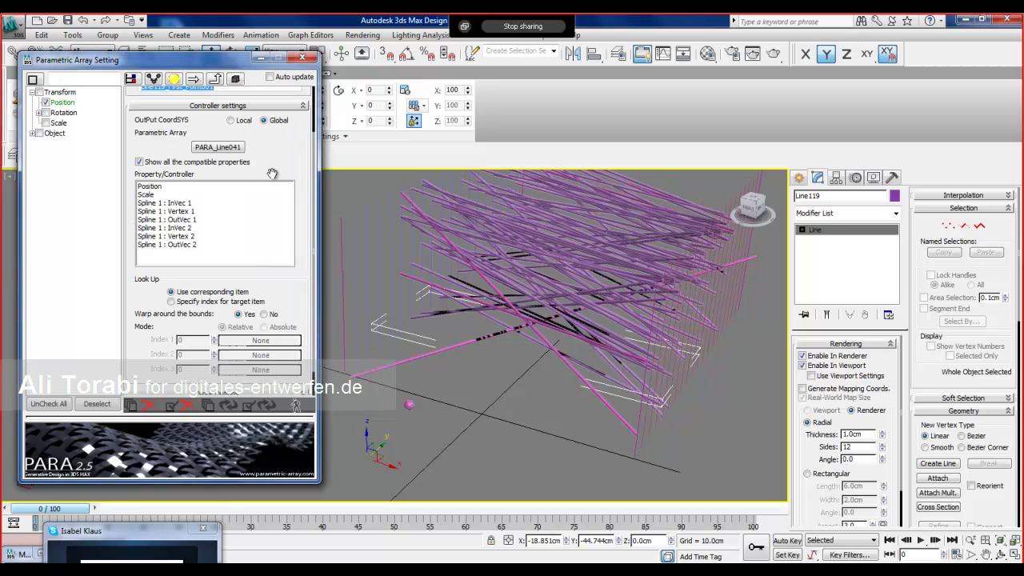
{"action": "scroll", "coordinate": [294, 149], "scroll_direction": "up", "scroll_amount": 3}
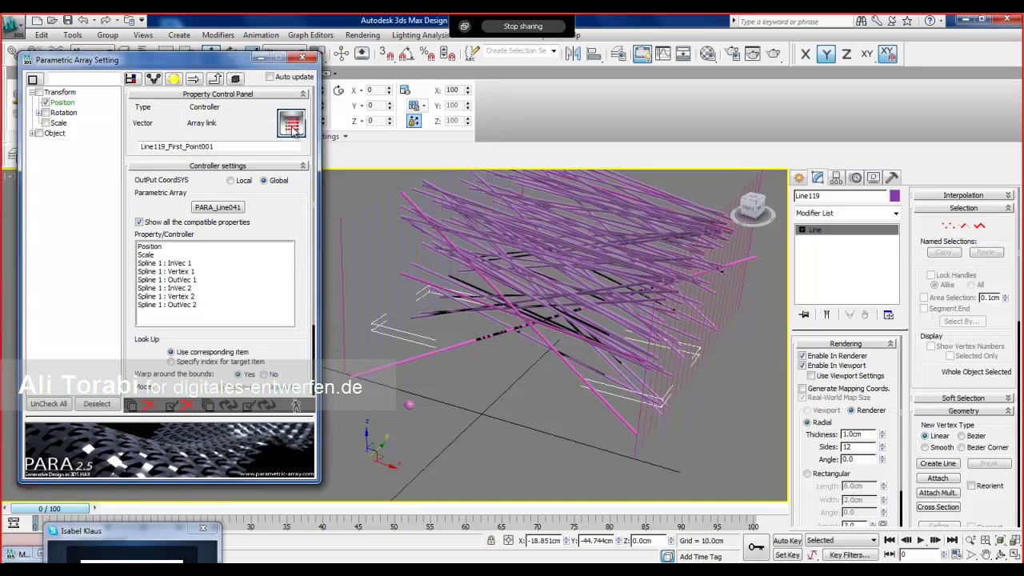
{"action": "left_click", "coordinate": [215, 80]}
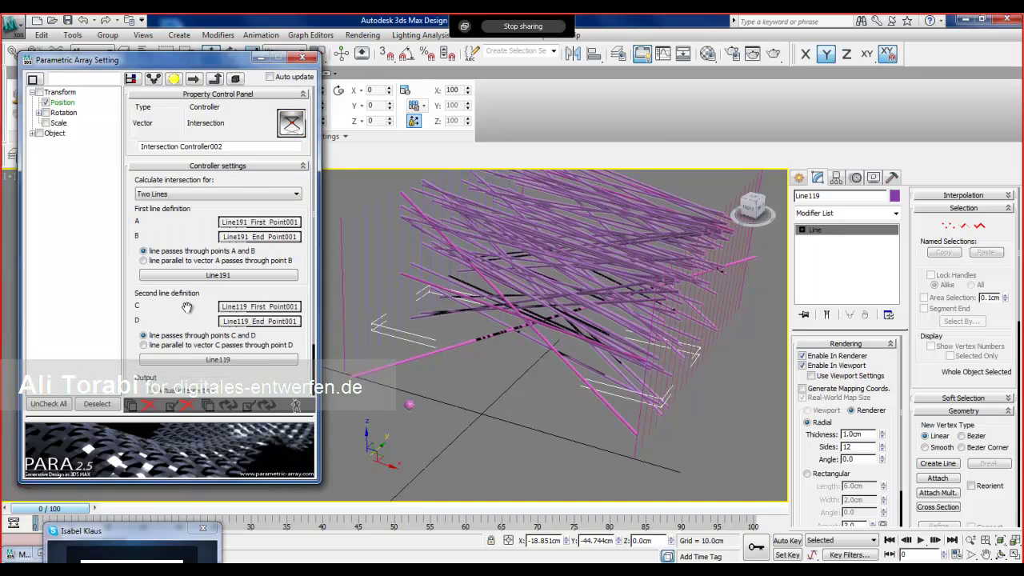
{"action": "left_click_drag", "start_coordinate": [187, 307], "coordinate": [187, 240]}
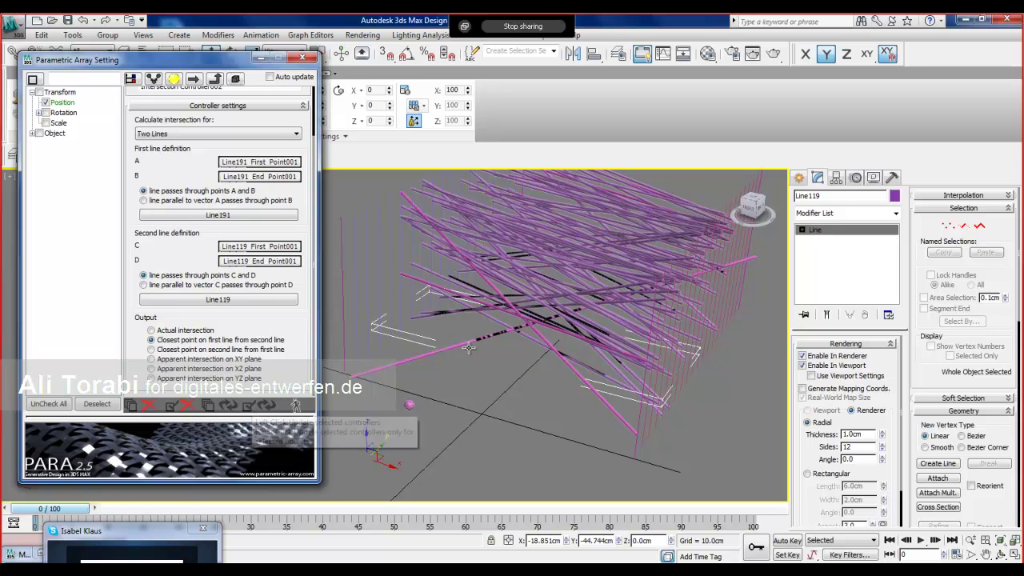
- Update the sphere array and inspect the ten spheres strung along Line191
{"action": "left_click", "coordinate": [248, 408]}
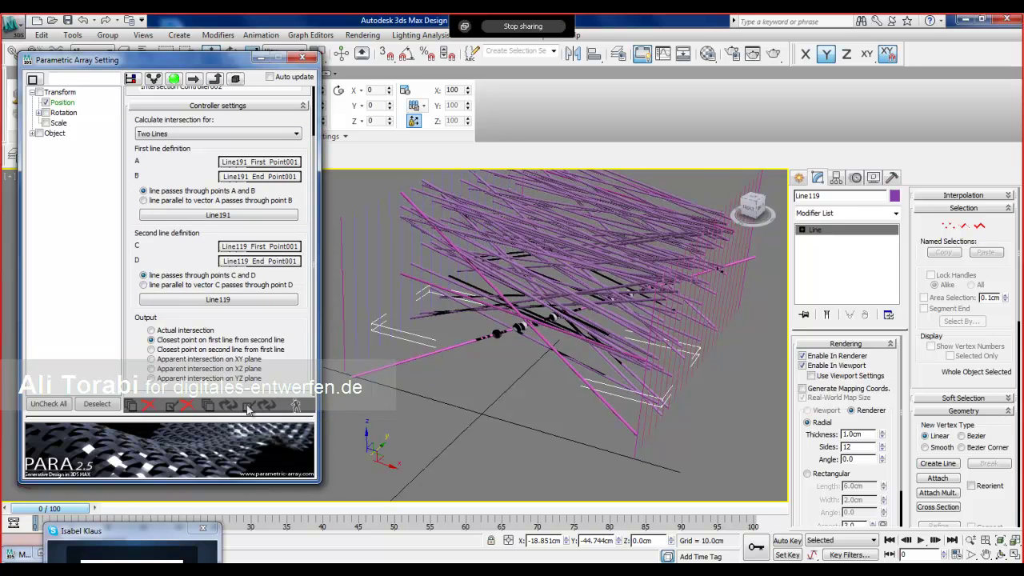
{"action": "scroll", "coordinate": [512, 374], "scroll_direction": "up", "scroll_amount": 4}
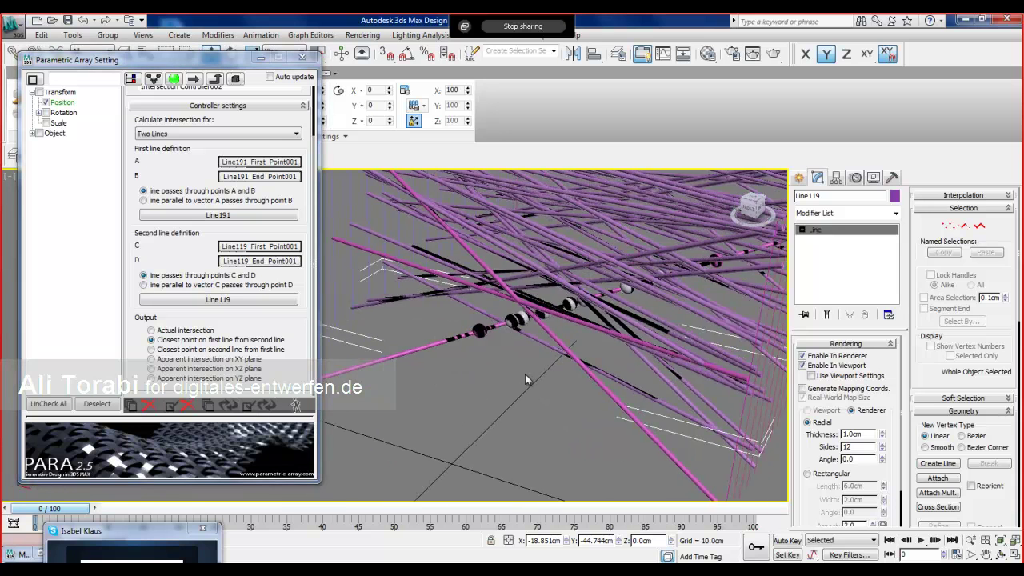
{"action": "scroll", "coordinate": [520, 368], "scroll_direction": "down", "scroll_amount": 4}
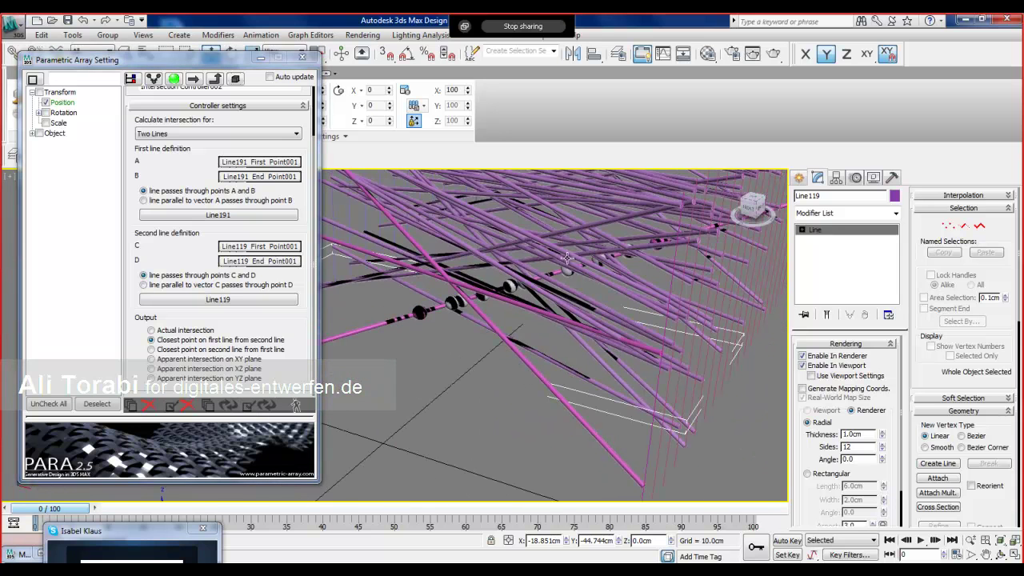
{"action": "middle_click_drag", "start_coordinate": [485, 345], "coordinate": [443, 334], "text": "alt"}
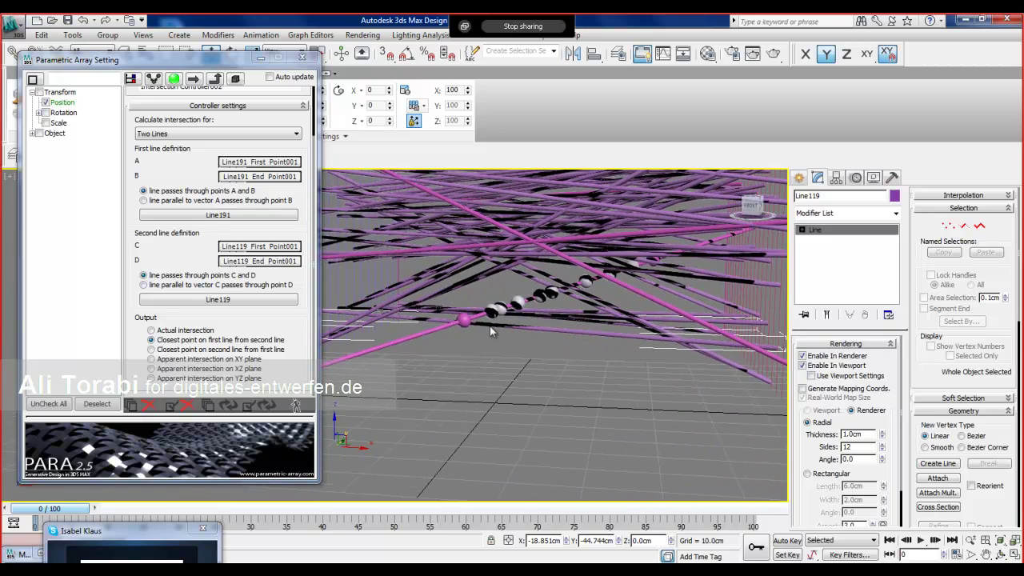
{"action": "middle_click_drag", "start_coordinate": [531, 373], "coordinate": [494, 332], "text": "alt"}
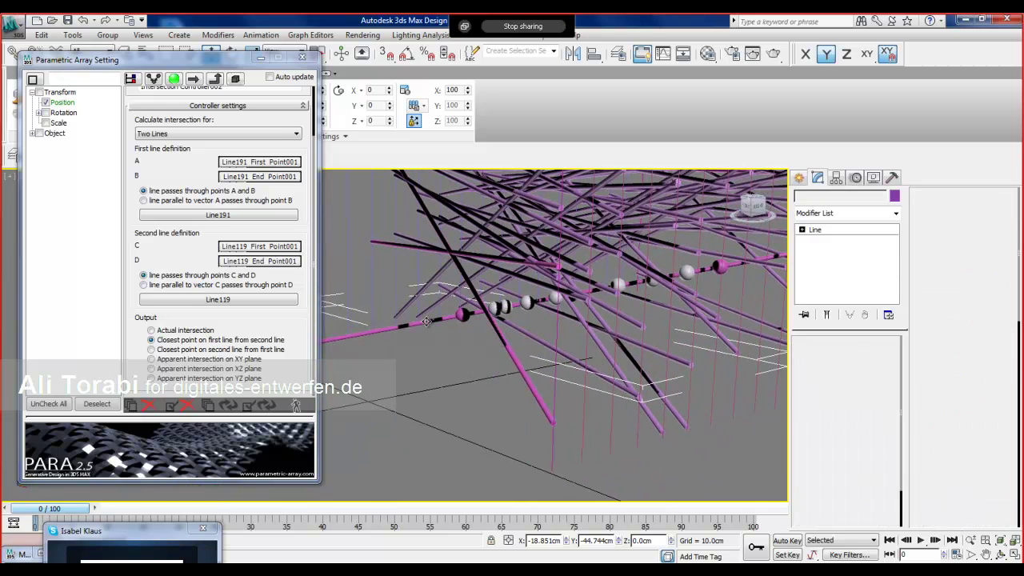
{"action": "left_click", "coordinate": [463, 314]}
{"action": "middle_click_drag", "start_coordinate": [466, 313], "coordinate": [498, 377], "text": "alt"}
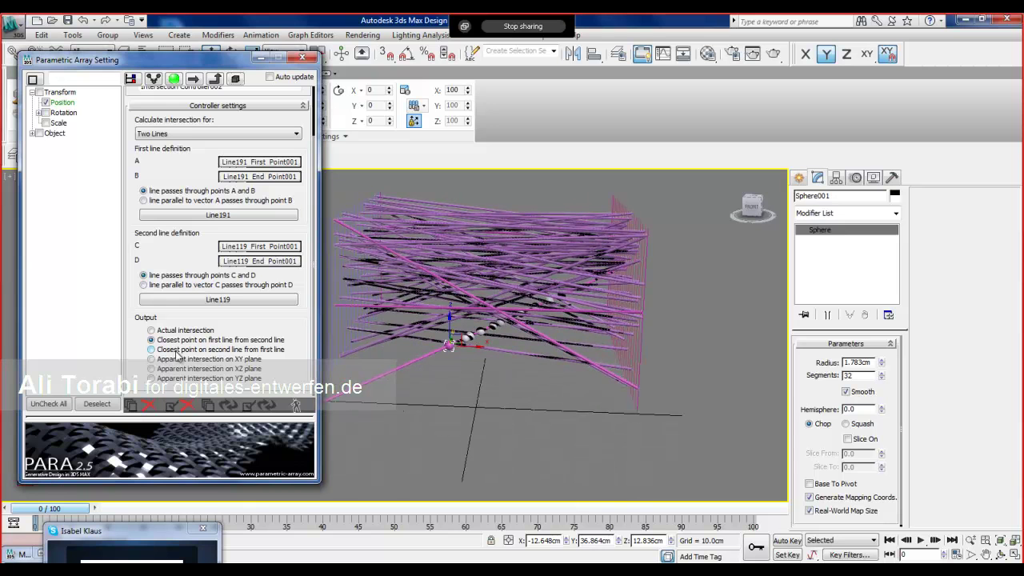
- Update the array for 'Closest point on second line from first line' and check the scattered spheres
{"action": "left_click", "coordinate": [262, 406]}
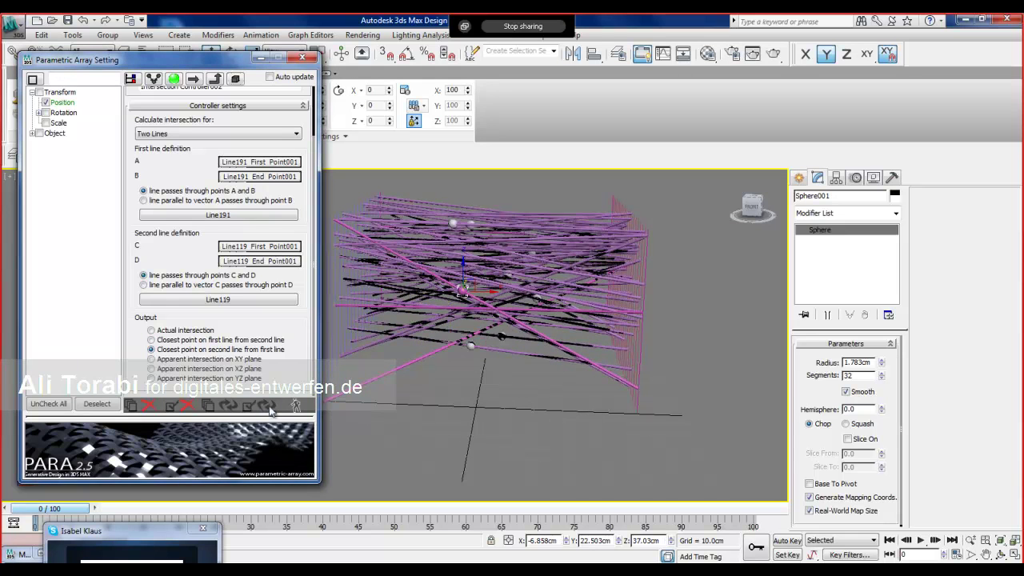
{"action": "scroll", "coordinate": [486, 344], "scroll_direction": "up", "scroll_amount": 4}
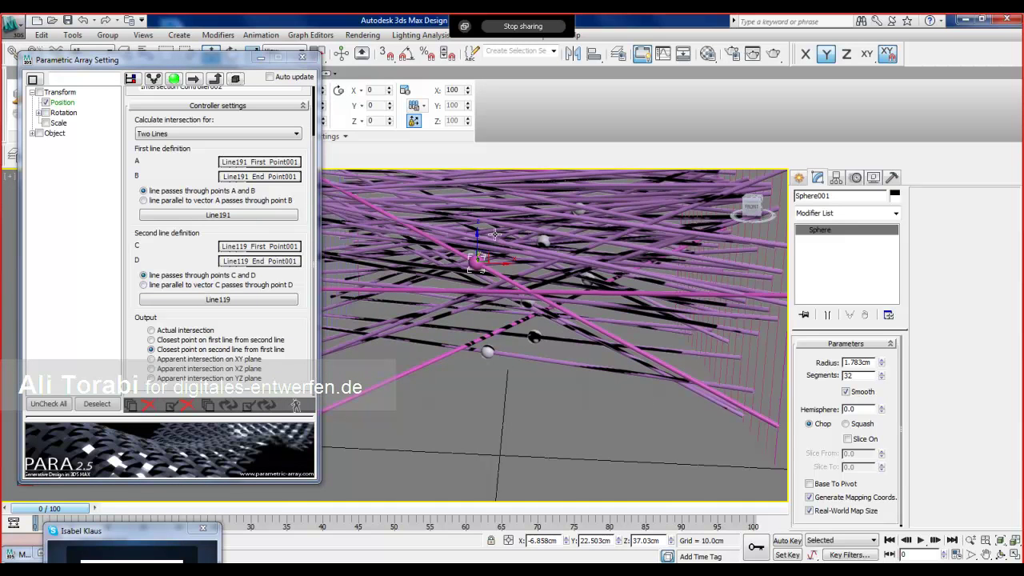
{"action": "middle_click_drag", "start_coordinate": [427, 367], "coordinate": [462, 361]}
{"action": "scroll", "coordinate": [468, 361], "scroll_direction": "up", "scroll_amount": 3}
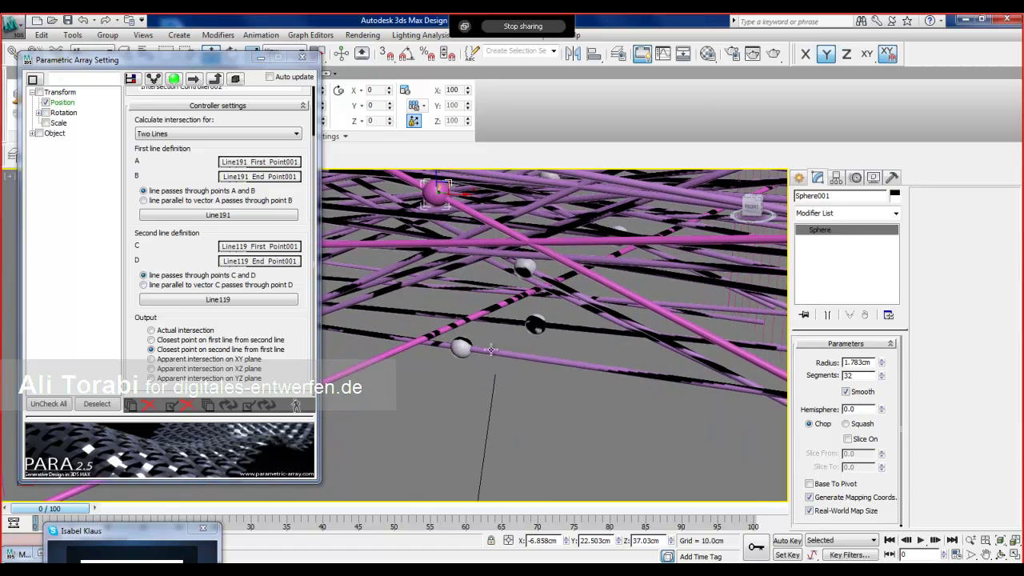